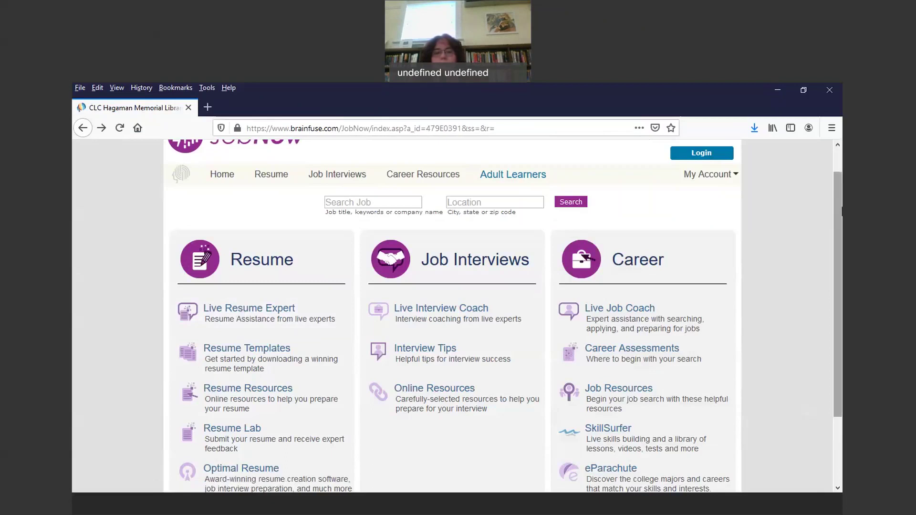
Step: Scroll down the JobNow home page and open the Resume Lab link under Resume
{"action": "left_click_drag", "start_coordinate": [841, 216], "coordinate": [841, 222]}
{"action": "scroll", "coordinate": [842, 222], "scroll_direction": "down", "scroll_amount": 3}
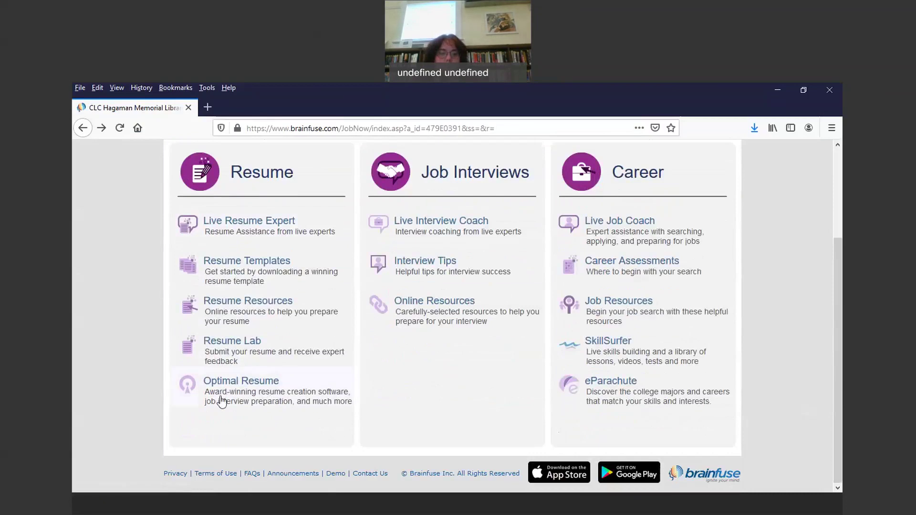
{"action": "left_click", "coordinate": [241, 345]}
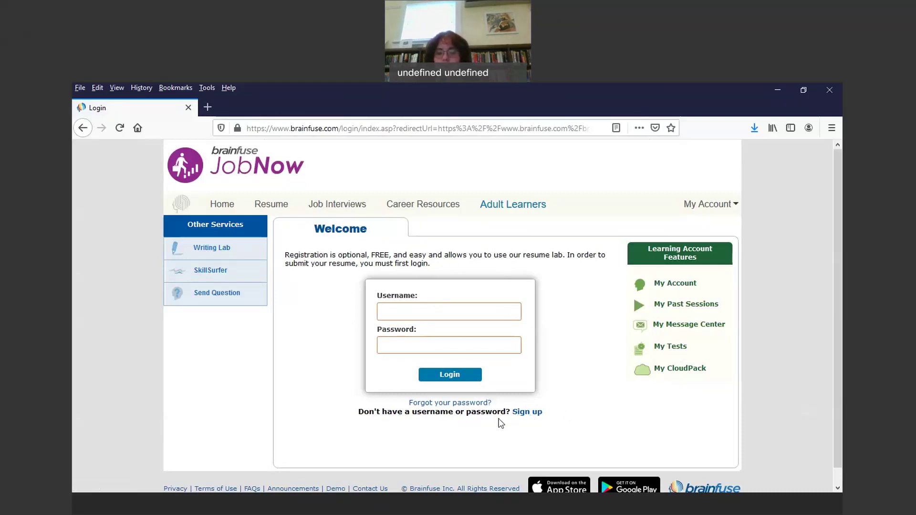
Step: Open the Quick Registration form and enter a chosen user name in User Name
{"action": "left_click", "coordinate": [538, 413]}
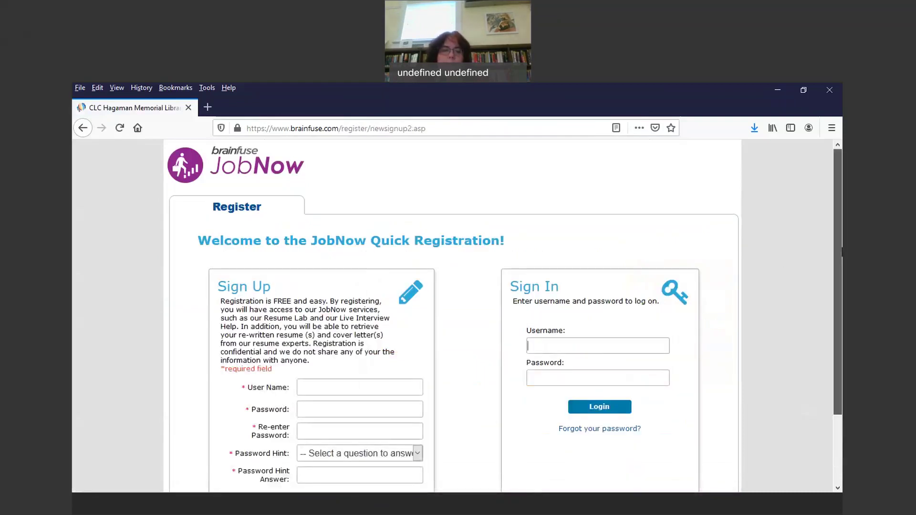
{"action": "left_click_drag", "start_coordinate": [842, 267], "coordinate": [842, 336]}
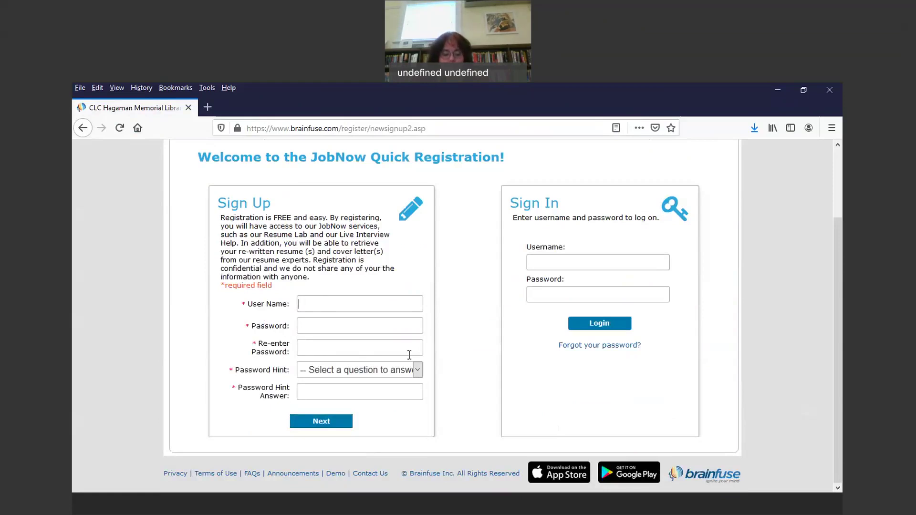
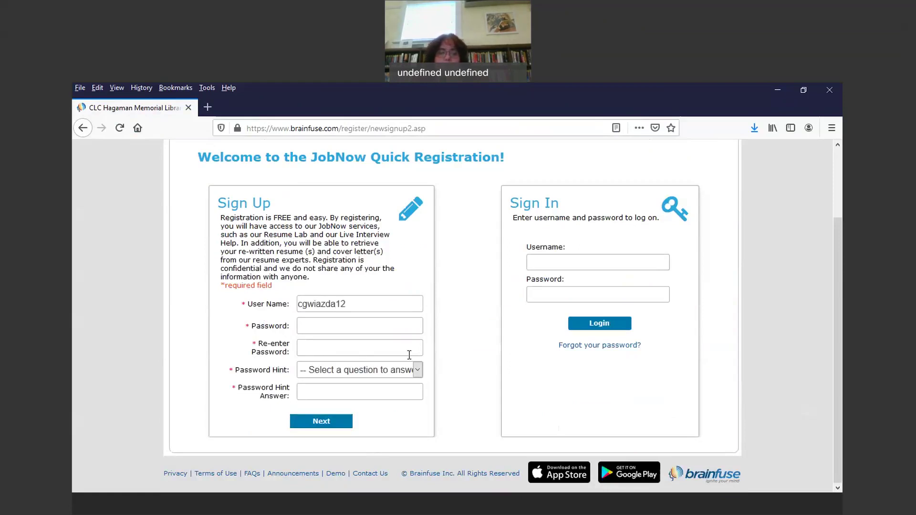
Step: Start entering the new account's password, removing a mistyped character
{"action": "left_click", "coordinate": [346, 325]}
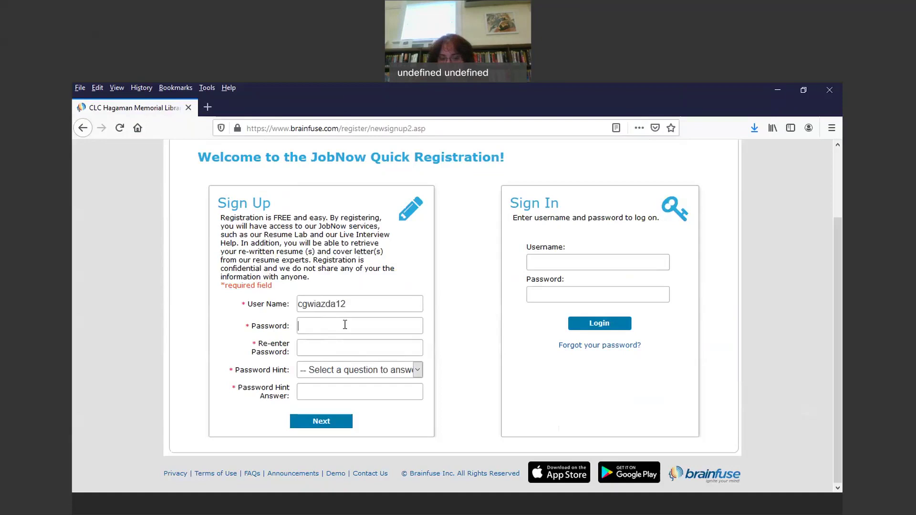
{"action": "left_click", "coordinate": [345, 324]}
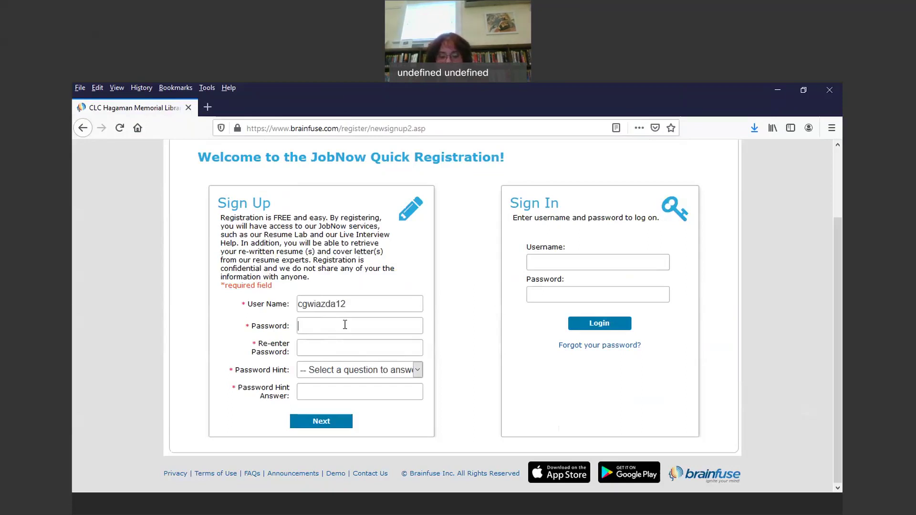
{"action": "type", "text": "••"}
{"action": "key", "text": "BackSpace"}
{"action": "key", "text": "BackSpace"}
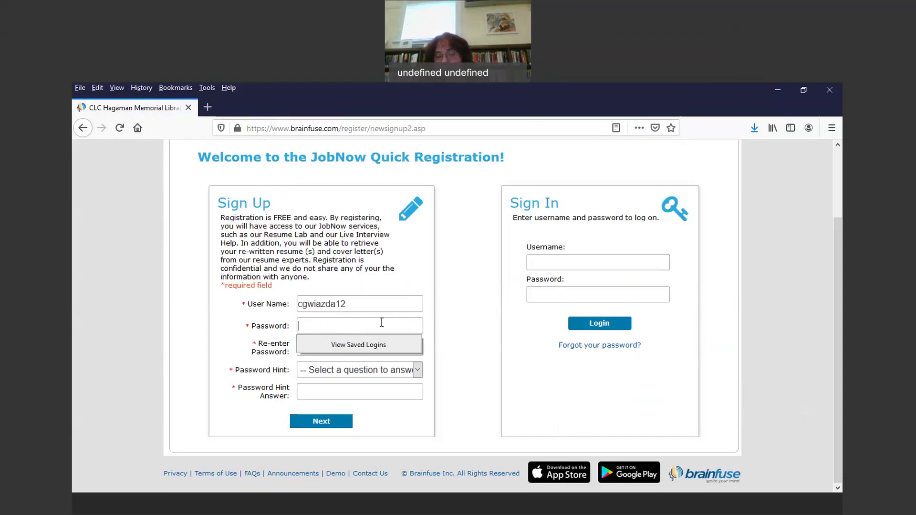
Step: Finish typing the account password and move to the confirmation field
{"action": "left_click", "coordinate": [327, 327]}
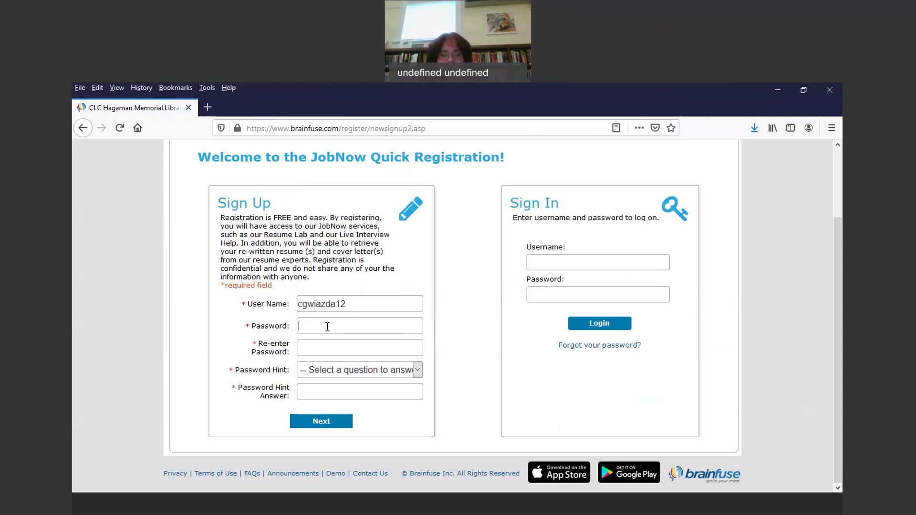
{"action": "type", "text": "•••••"}
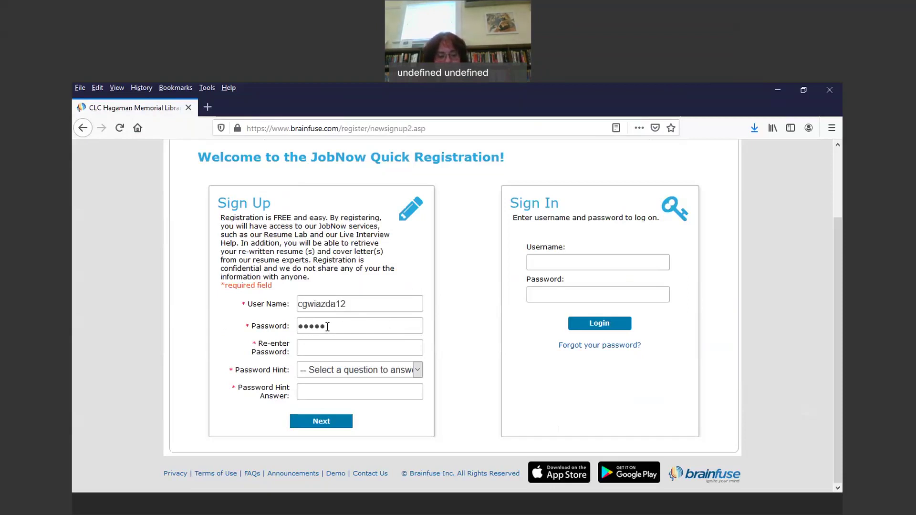
{"action": "type", "text": "•"}
{"action": "type", "text": "1"}
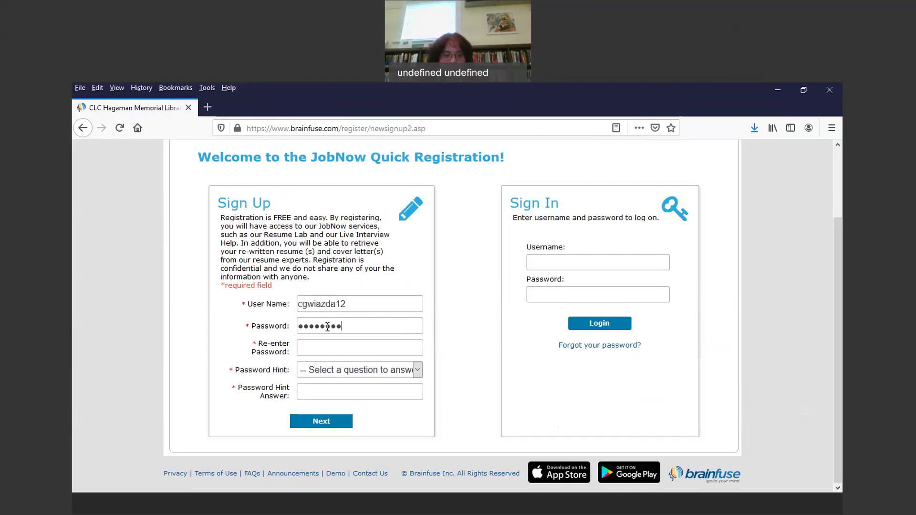
{"action": "left_click", "coordinate": [304, 350]}
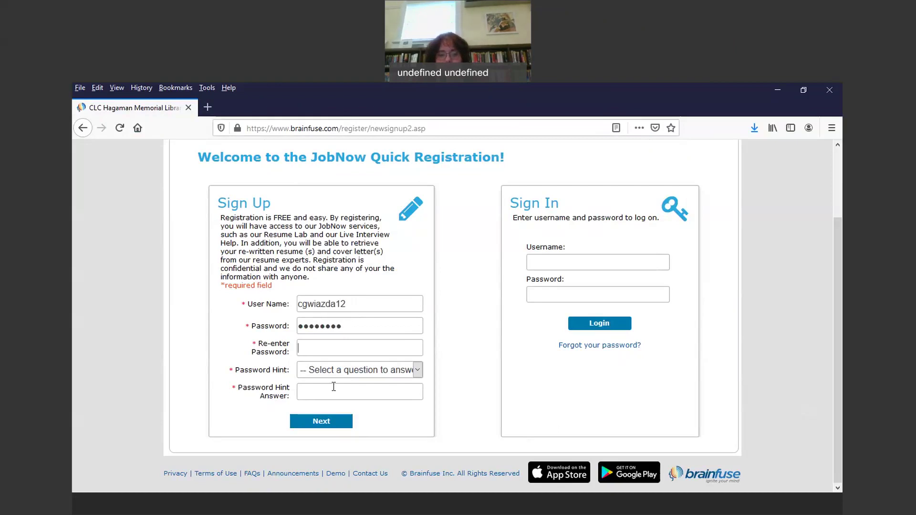
Step: Choose the hint question 'What is your favorite color?' and type the hint answer
{"action": "left_click", "coordinate": [418, 372]}
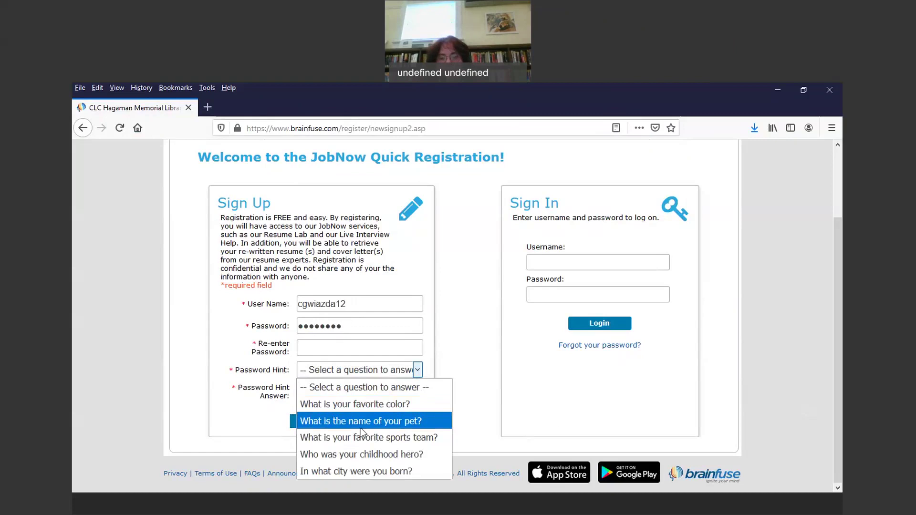
{"action": "left_click", "coordinate": [352, 410]}
{"action": "left_click", "coordinate": [318, 392]}
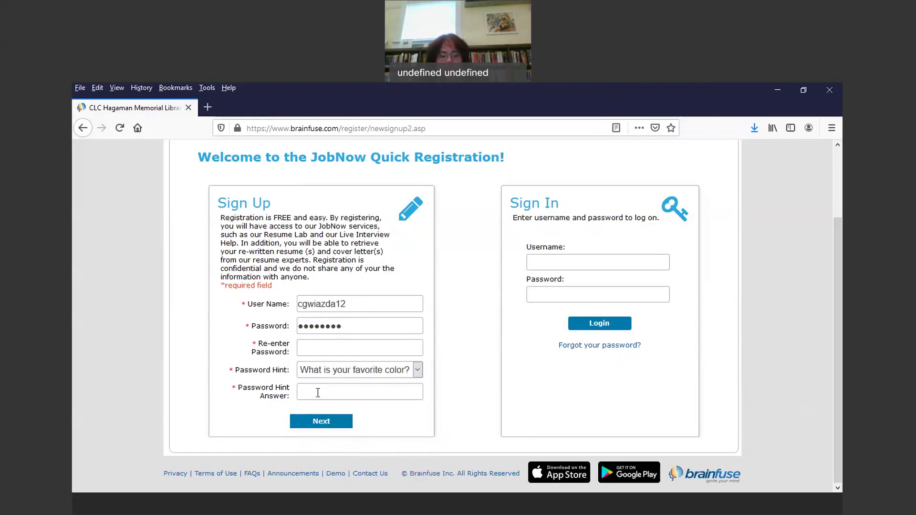
{"action": "type", "text": "lilac"}
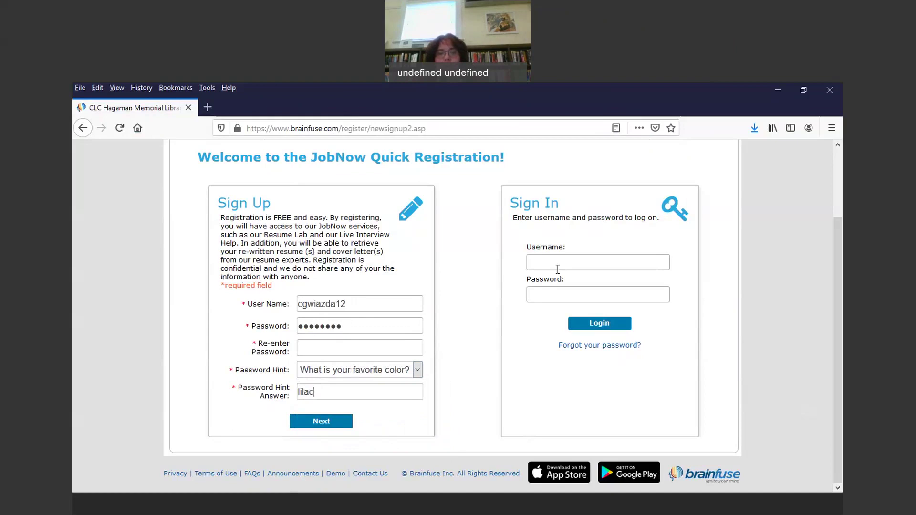
Step: Enter the new account's username and password in the Sign In box and log in
{"action": "left_click", "coordinate": [576, 266]}
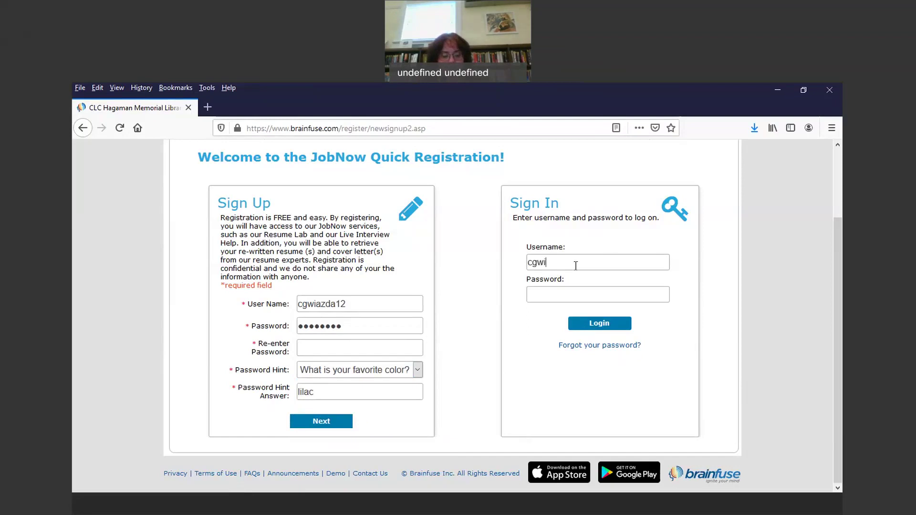
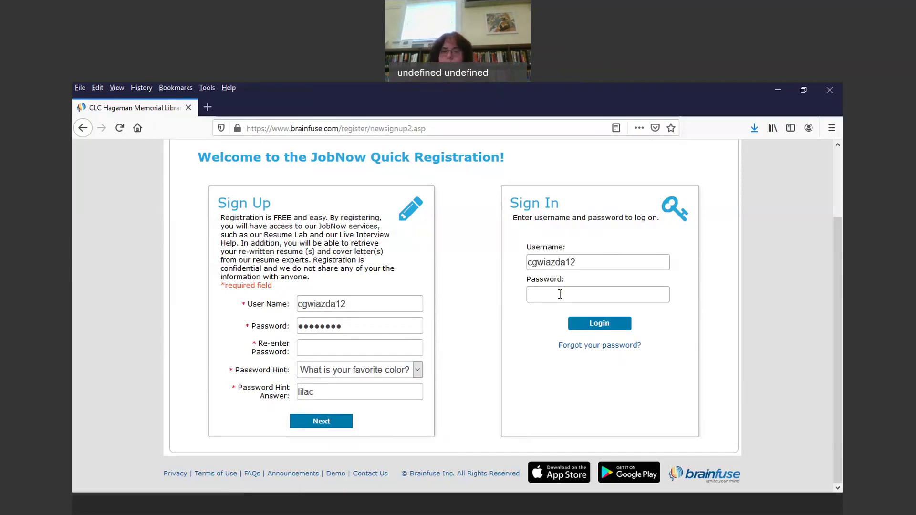
{"action": "type", "text": "****"}
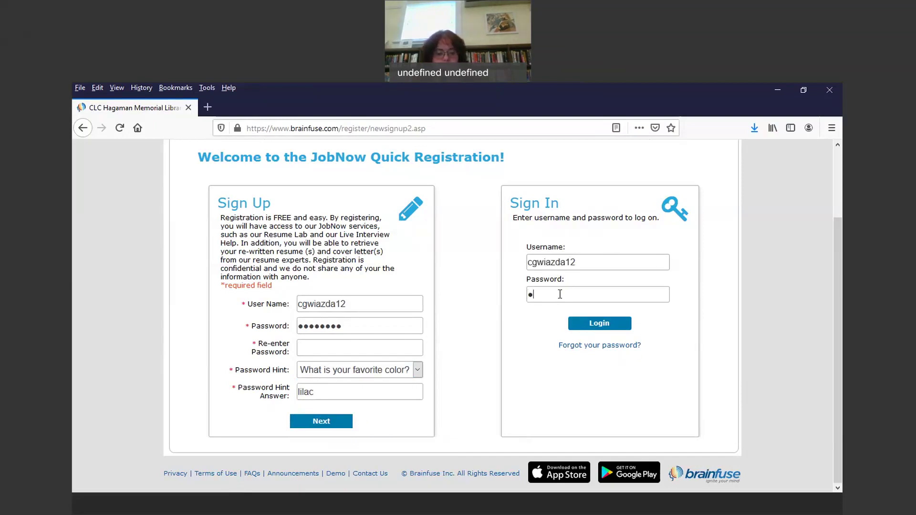
{"action": "type", "text": "**"}
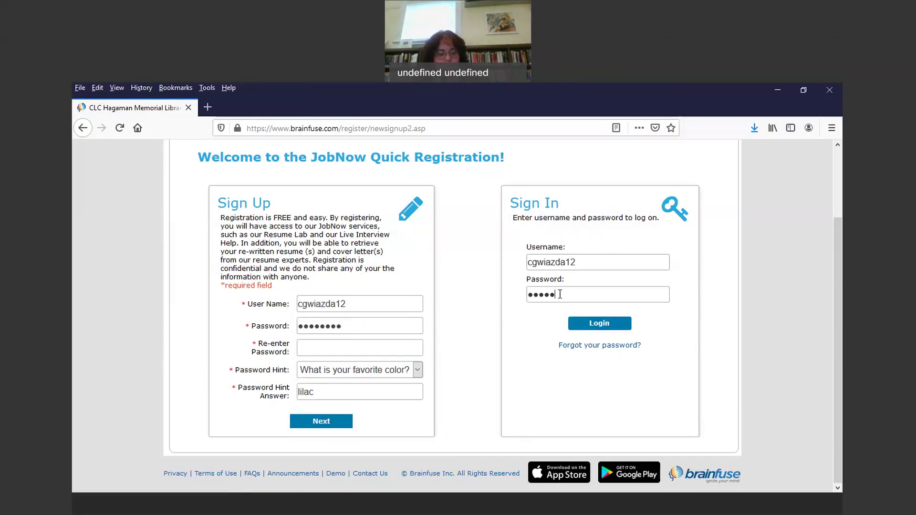
{"action": "type", "text": "**"}
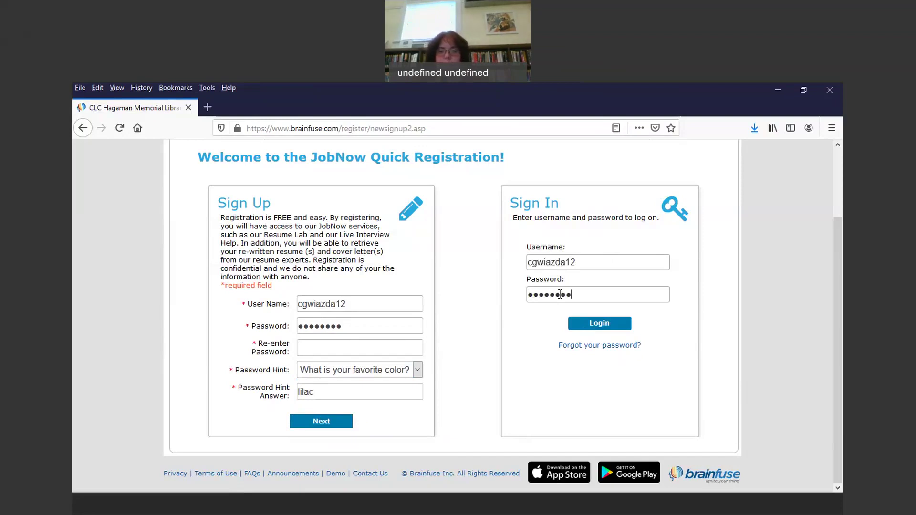
{"action": "left_click", "coordinate": [592, 325]}
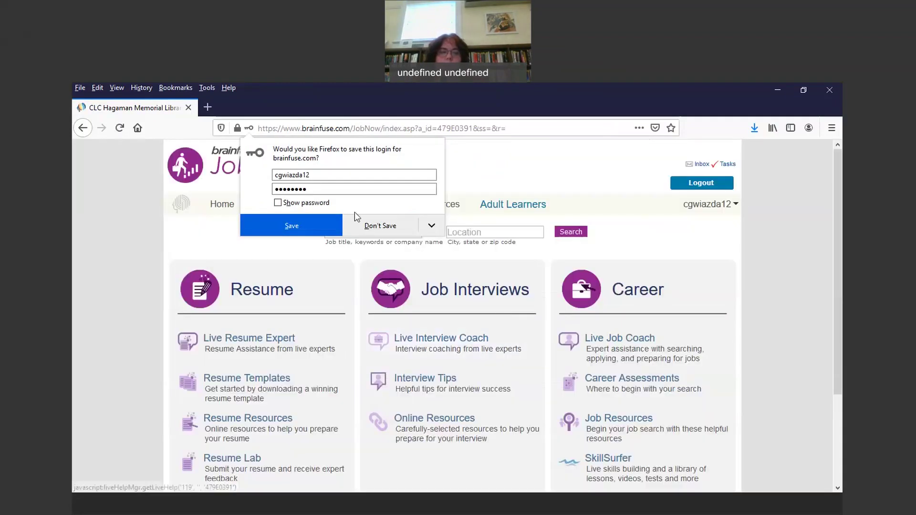
Step: Save the login in Firefox, then scroll down and open Resume Lab
{"action": "left_click", "coordinate": [296, 228]}
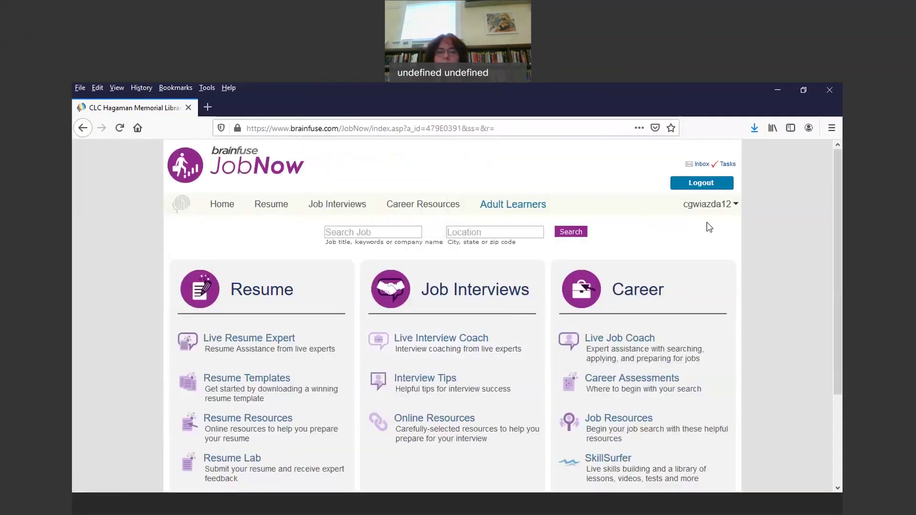
{"action": "left_click_drag", "start_coordinate": [837, 191], "coordinate": [834, 314]}
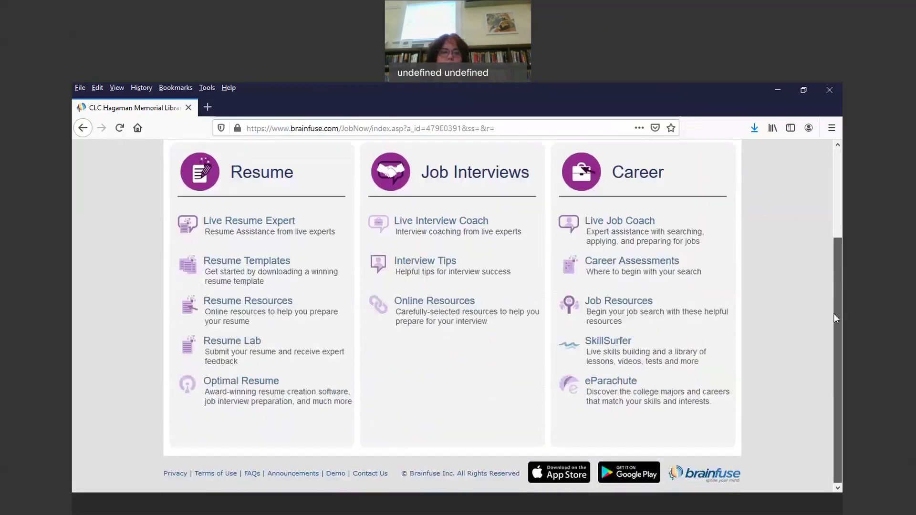
{"action": "left_click", "coordinate": [237, 344]}
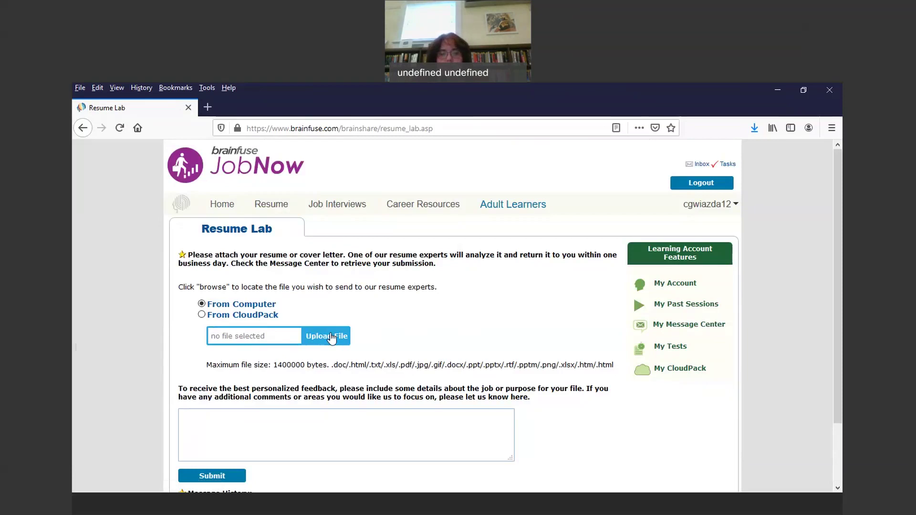
Step: Attach the personal resume .doc from the Documents folder as the Resume Lab upload
{"action": "left_click", "coordinate": [332, 337]}
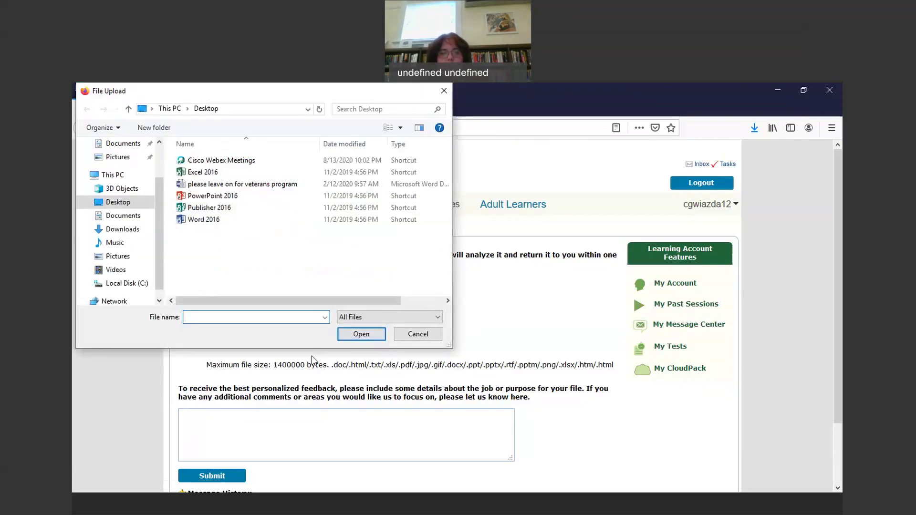
{"action": "left_click", "coordinate": [125, 217]}
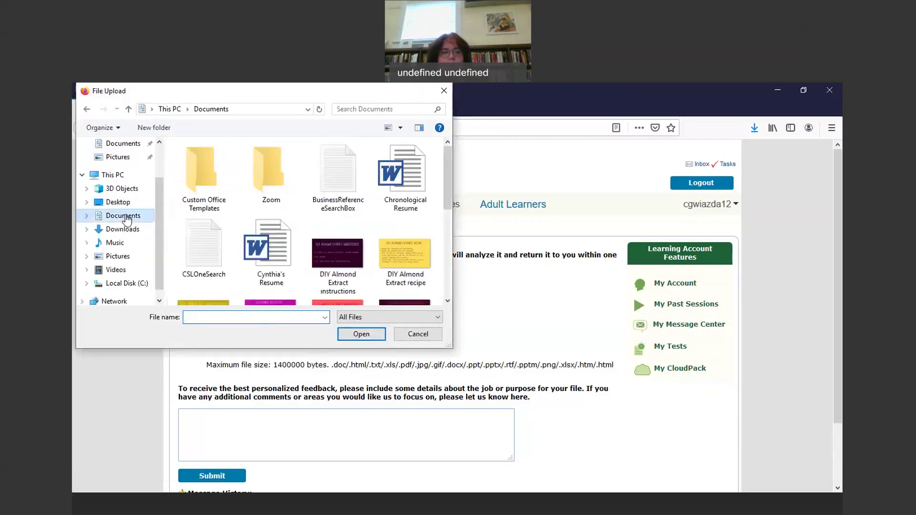
{"action": "left_click", "coordinate": [421, 170]}
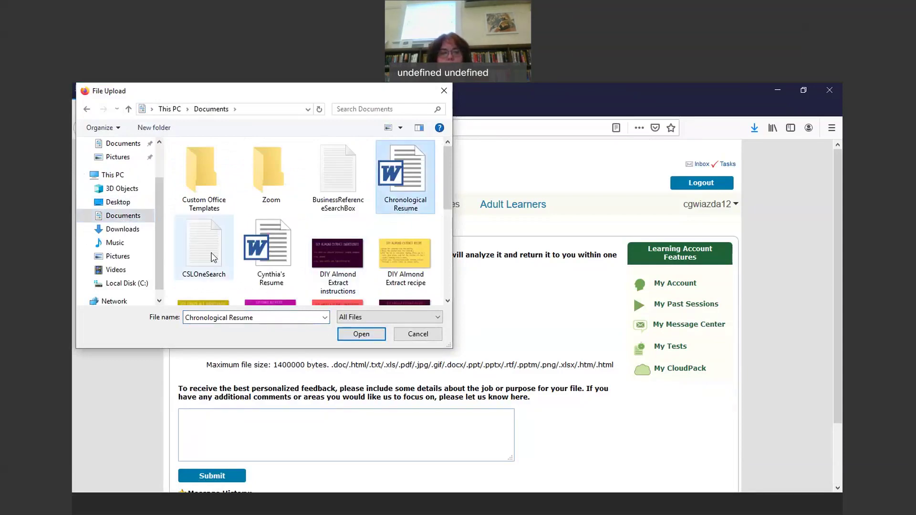
{"action": "left_click", "coordinate": [272, 252]}
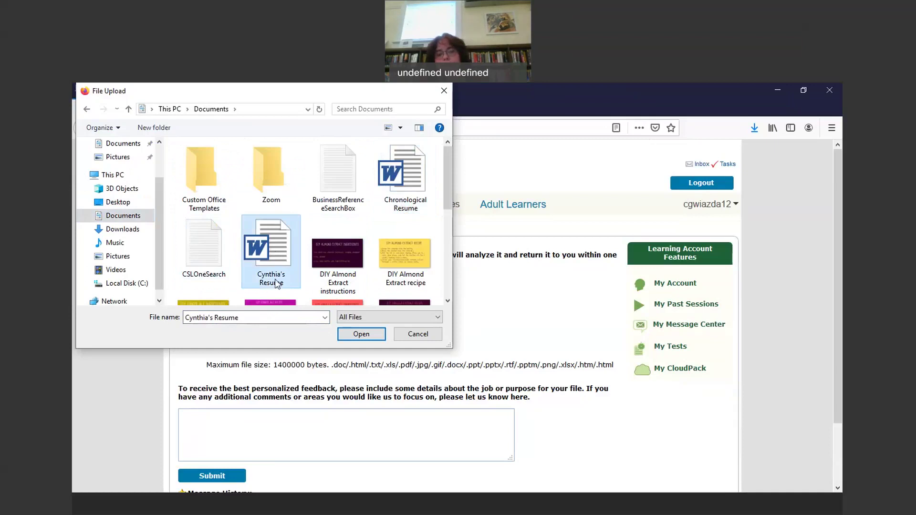
{"action": "left_click", "coordinate": [366, 336]}
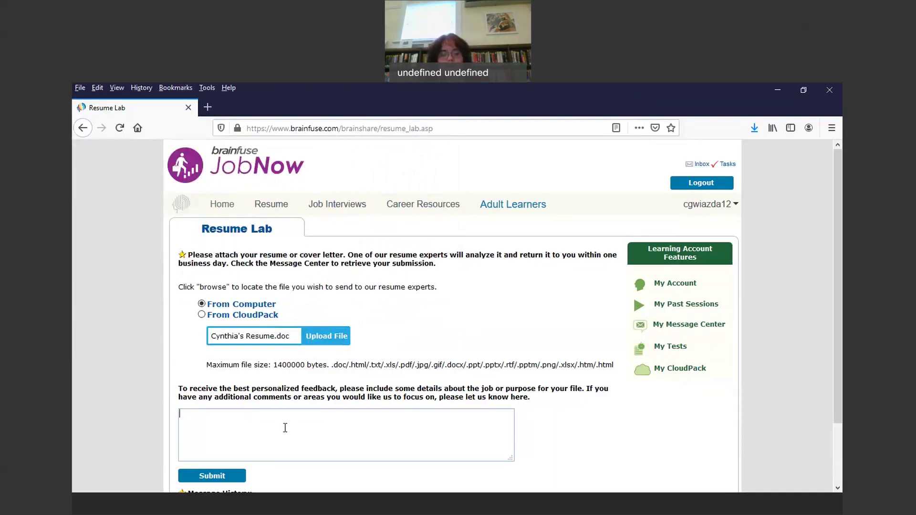
Step: Type the comment 'I am looking for a position as a Librarian in a medium-sized library.'
{"action": "type", "text": "I am "}
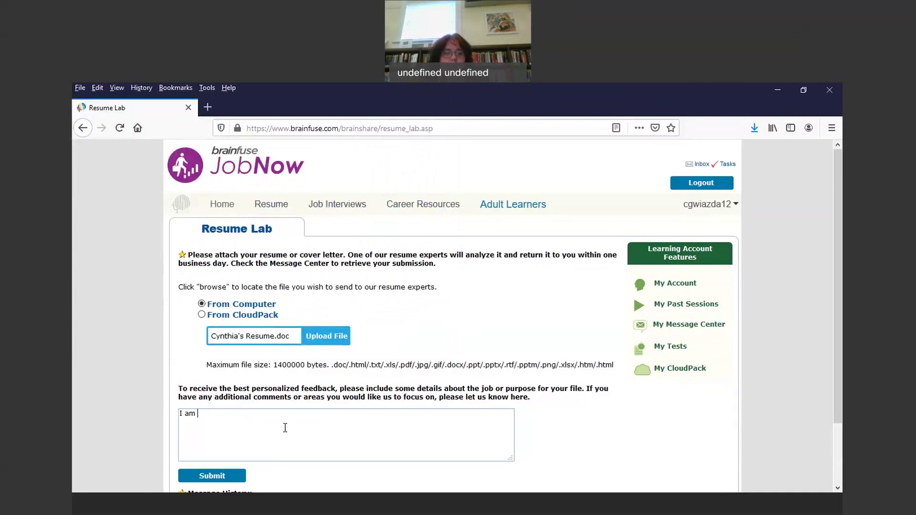
{"action": "type", "text": "looking for a "}
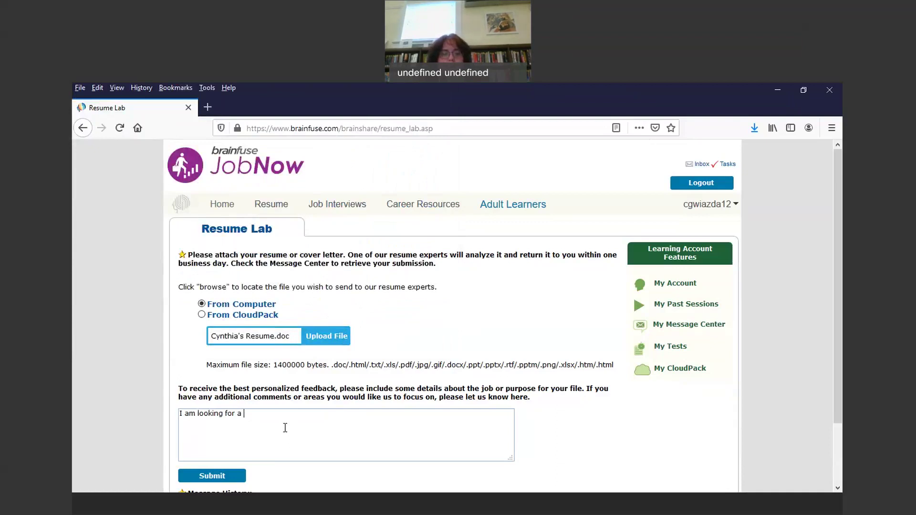
{"action": "type", "text": "position as"}
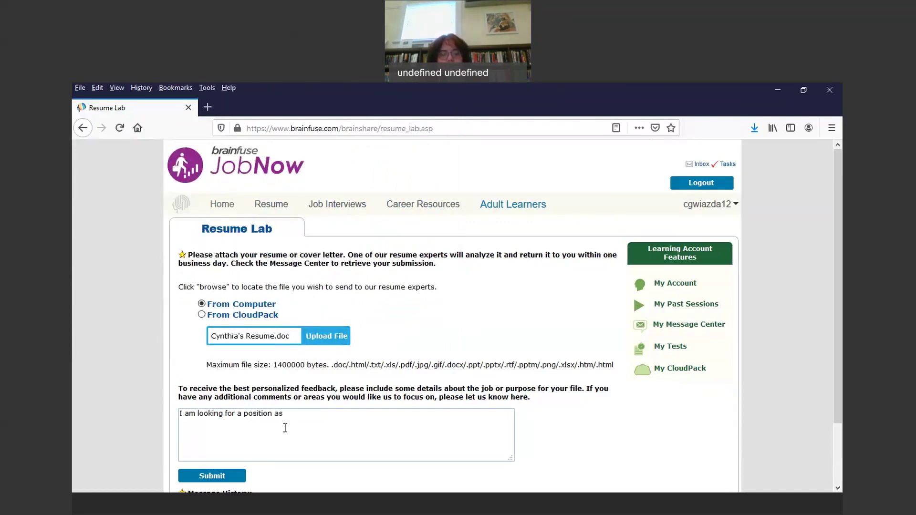
{"action": "type", "text": " a Librarian "}
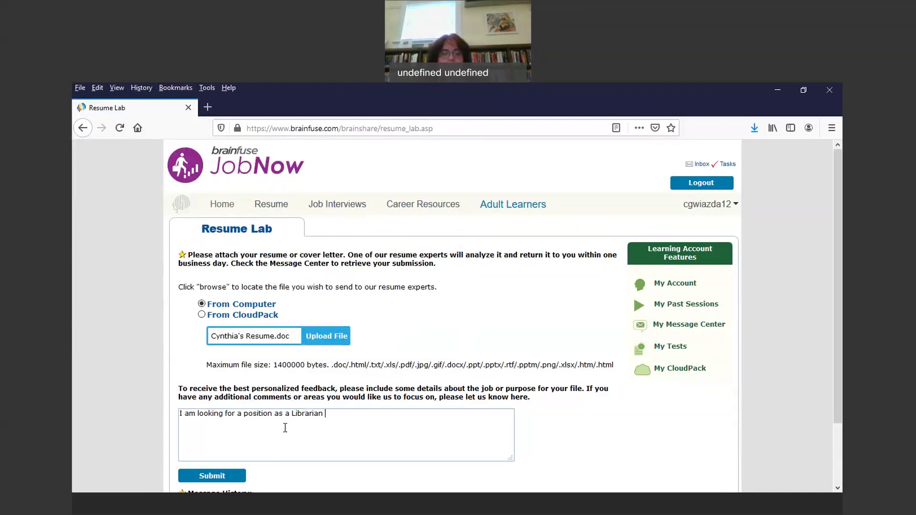
{"action": "type", "text": "in a medium-si"}
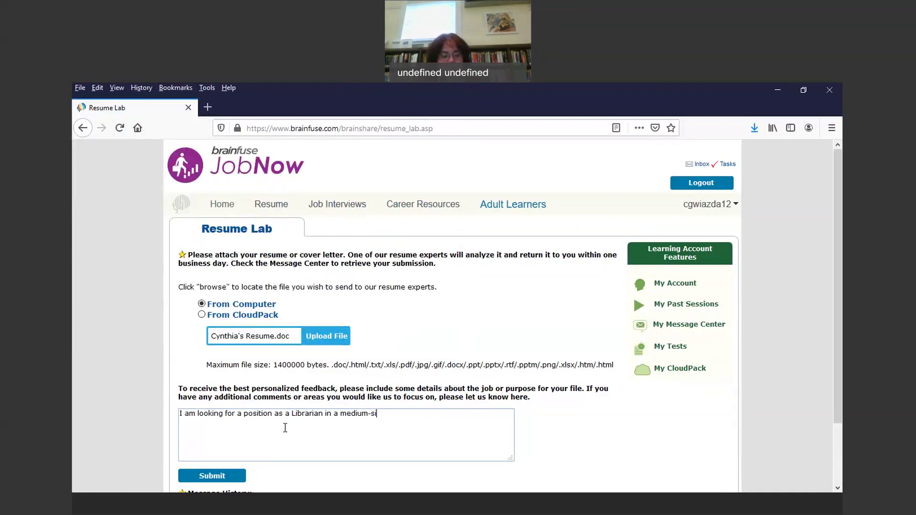
{"action": "type", "text": "zed librart"}
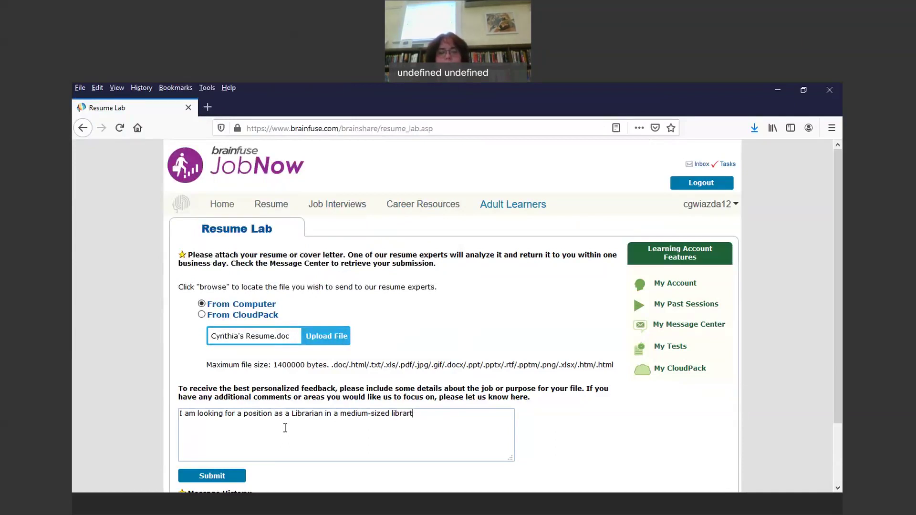
{"action": "key", "text": "BackSpace"}
{"action": "type", "text": "y."}
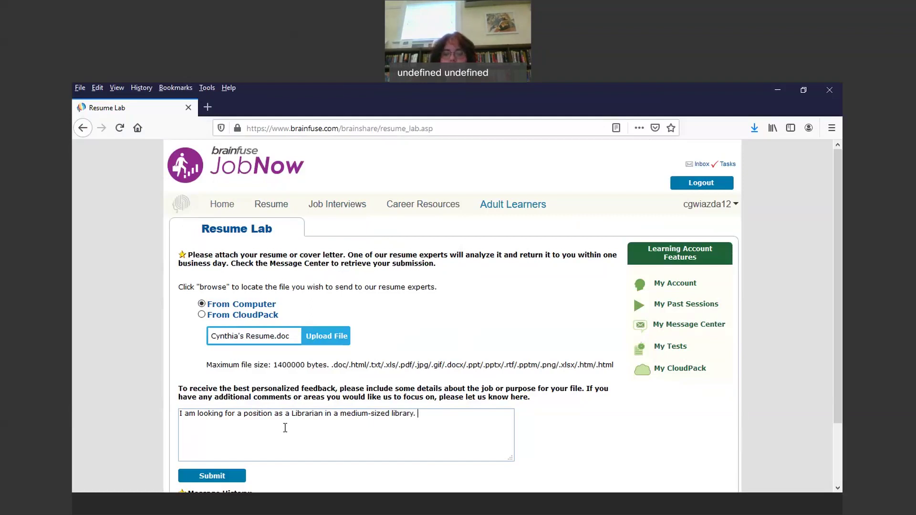
Step: Delete the Librarian comment text, then check Message History below and scroll back up
{"action": "key", "text": "BackSpace"}
{"action": "key", "text": "BackSpace"}
{"action": "key", "text": "BackSpace"}
{"action": "key", "text": "BackSpace"}
{"action": "key", "text": "BackSpace"}
{"action": "key", "text": "BackSpace"}
{"action": "key", "text": "BackSpace"}
{"action": "key", "text": "BackSpace"}
{"action": "key", "text": "BackSpace"}
{"action": "key", "text": "BackSpace"}
{"action": "key", "text": "BackSpace"}
{"action": "key", "text": "BackSpace"}
{"action": "key", "text": "BackSpace"}
{"action": "key", "text": "BackSpace"}
{"action": "key", "text": "BackSpace"}
{"action": "key", "text": "BackSpace"}
{"action": "key", "text": "BackSpace"}
{"action": "key", "text": "BackSpace"}
{"action": "key", "text": "BackSpace"}
{"action": "key", "text": "BackSpace"}
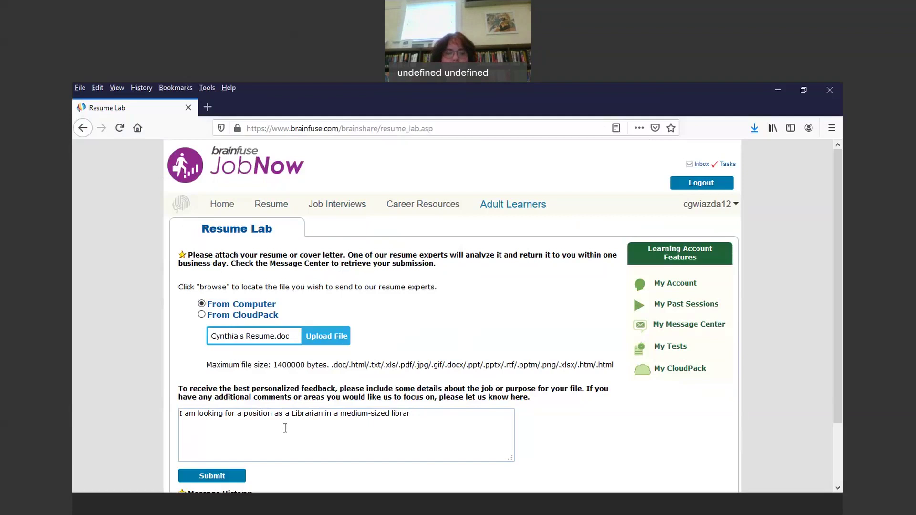
{"action": "key", "text": "BackSpace"}
{"action": "key", "text": "BackSpace"}
{"action": "key", "text": "BackSpace"}
{"action": "key", "text": "BackSpace"}
{"action": "key", "text": "BackSpace"}
{"action": "key", "text": "BackSpace"}
{"action": "key", "text": "BackSpace"}
{"action": "key", "text": "BackSpace"}
{"action": "key", "text": "BackSpace"}
{"action": "key", "text": "BackSpace"}
{"action": "key", "text": "BackSpace"}
{"action": "key", "text": "BackSpace"}
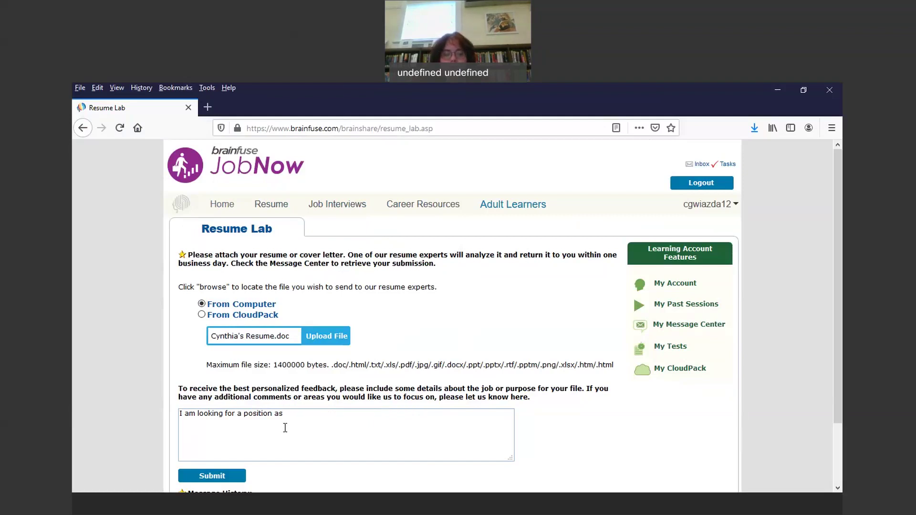
{"action": "key", "text": "BackSpace"}
{"action": "key", "text": "BackSpace"}
{"action": "key", "text": "BackSpace"}
{"action": "key", "text": "BackSpace"}
{"action": "key", "text": "BackSpace"}
{"action": "key", "text": "BackSpace"}
{"action": "key", "text": "BackSpace"}
{"action": "key", "text": "BackSpace"}
{"action": "key", "text": "BackSpace"}
{"action": "key", "text": "BackSpace"}
{"action": "key", "text": "BackSpace"}
{"action": "key", "text": "BackSpace"}
{"action": "key", "text": "BackSpace"}
{"action": "key", "text": "BackSpace"}
{"action": "key", "text": "BackSpace"}
{"action": "key", "text": "BackSpace"}
{"action": "key", "text": "BackSpace"}
{"action": "key", "text": "BackSpace"}
{"action": "key", "text": "BackSpace"}
{"action": "key", "text": "BackSpace"}
{"action": "left_click_drag", "start_coordinate": [838, 205], "coordinate": [841, 252]}
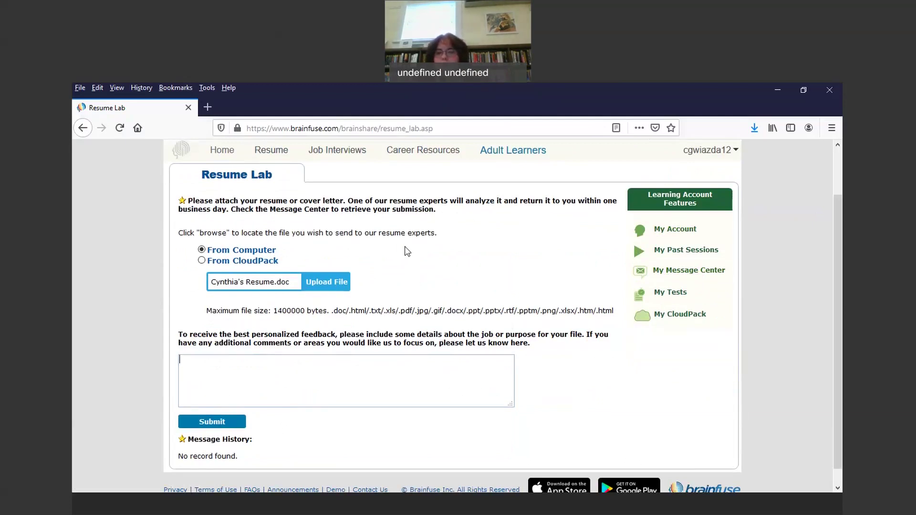
{"action": "mouse_move", "coordinate": [835, 231]}
{"action": "left_mouse_down"}
{"action": "mouse_move", "coordinate": [833, 167]}
{"action": "mouse_move", "coordinate": [833, 233]}
{"action": "left_mouse_up"}
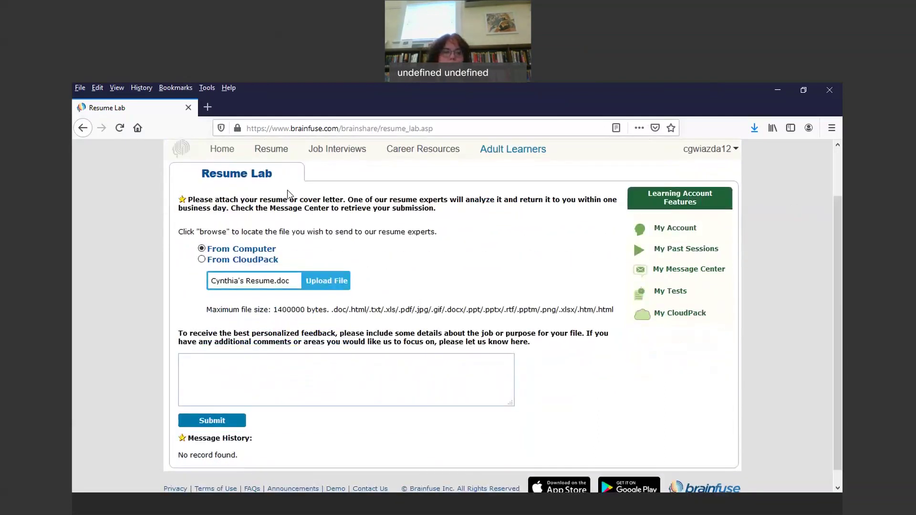
Step: Go back to the JobNow resources page and launch Optimal Resume from the Resume section
{"action": "left_click", "coordinate": [91, 134]}
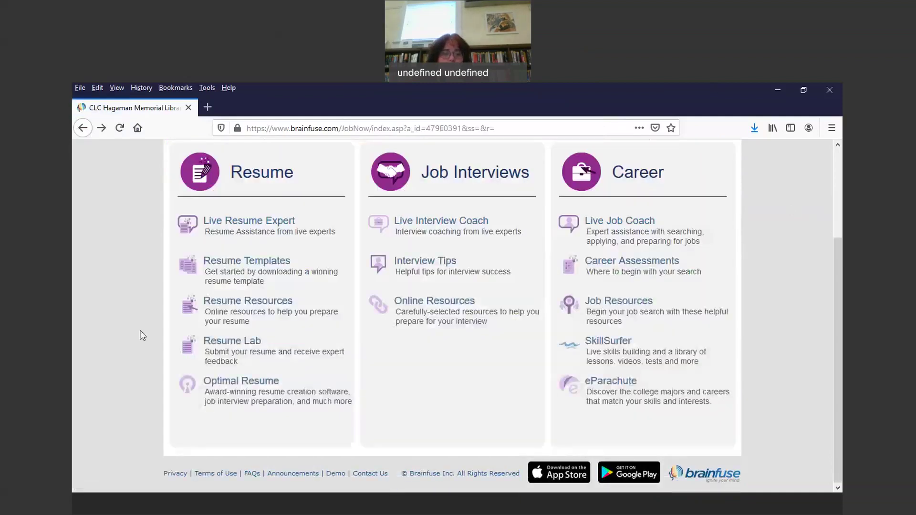
{"action": "left_click", "coordinate": [257, 391]}
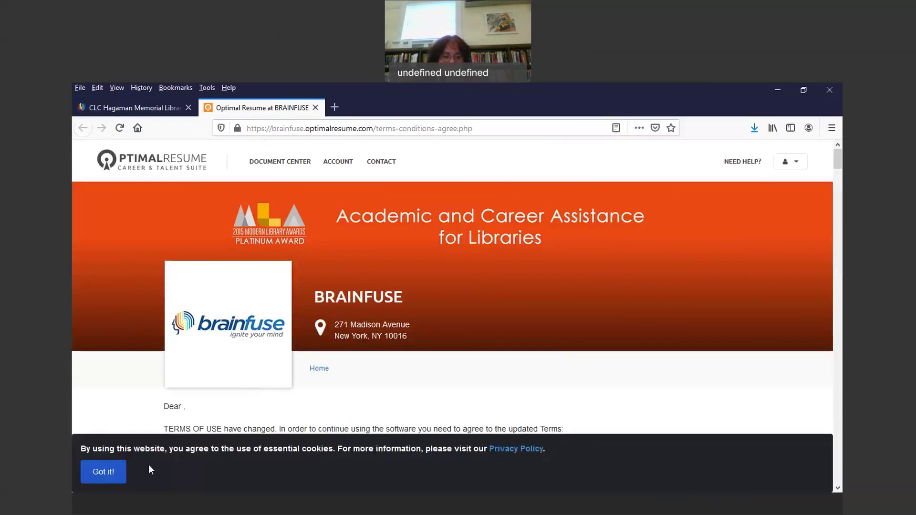
Step: Dismiss the cookie banner, scroll through the updated terms, and tick I agree
{"action": "left_click", "coordinate": [104, 472]}
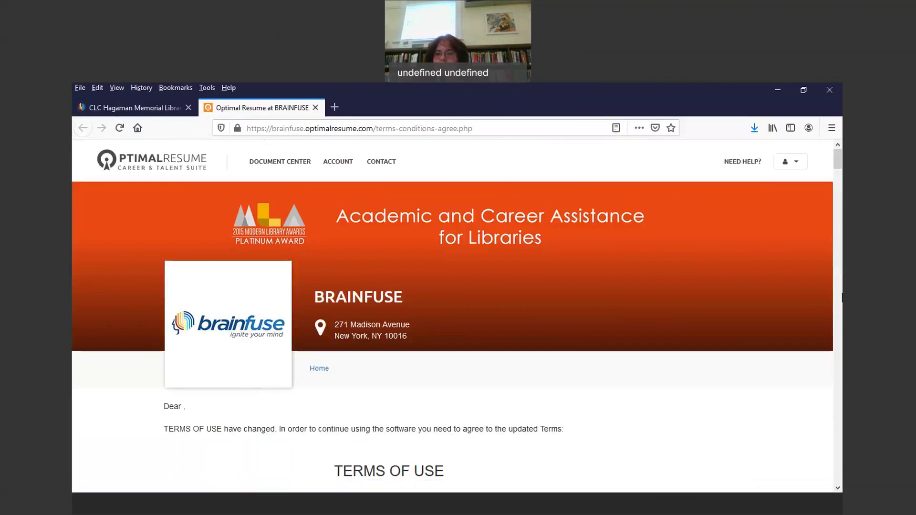
{"action": "left_click", "coordinate": [839, 167]}
{"action": "left_click_drag", "start_coordinate": [838, 167], "coordinate": [838, 480]}
{"action": "scroll", "coordinate": [414, 276], "scroll_direction": "up", "scroll_amount": 3}
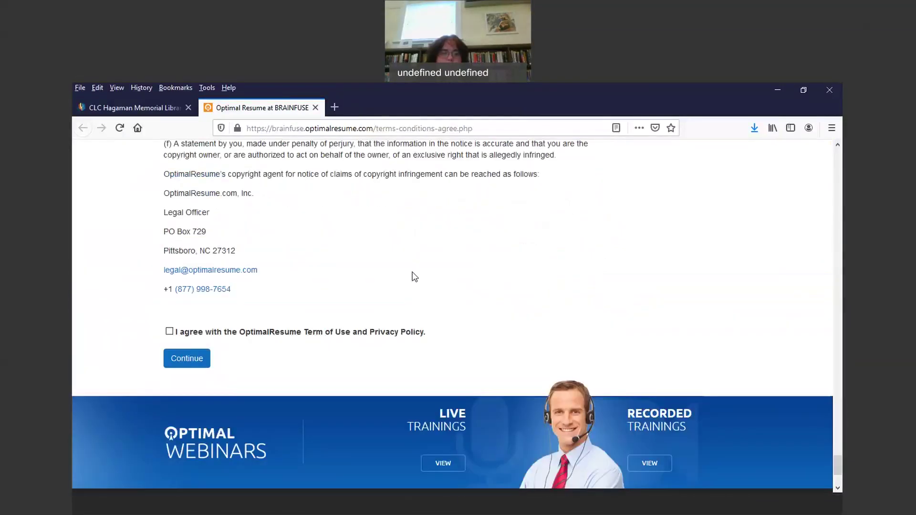
{"action": "left_click", "coordinate": [170, 332]}
Step: Accept the terms and reach the empty Contact/Login form, ready at the Full Name field
{"action": "left_click", "coordinate": [198, 361]}
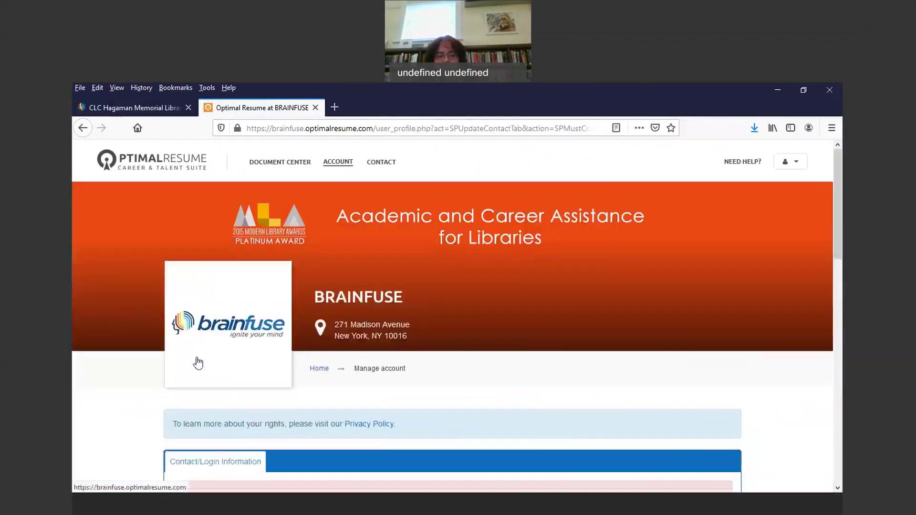
{"action": "left_click_drag", "start_coordinate": [838, 222], "coordinate": [841, 345]}
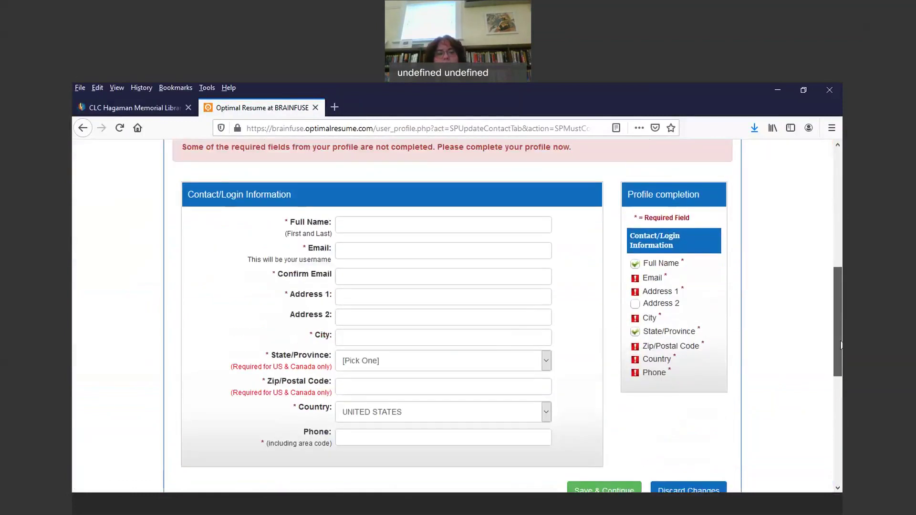
{"action": "left_click", "coordinate": [522, 223]}
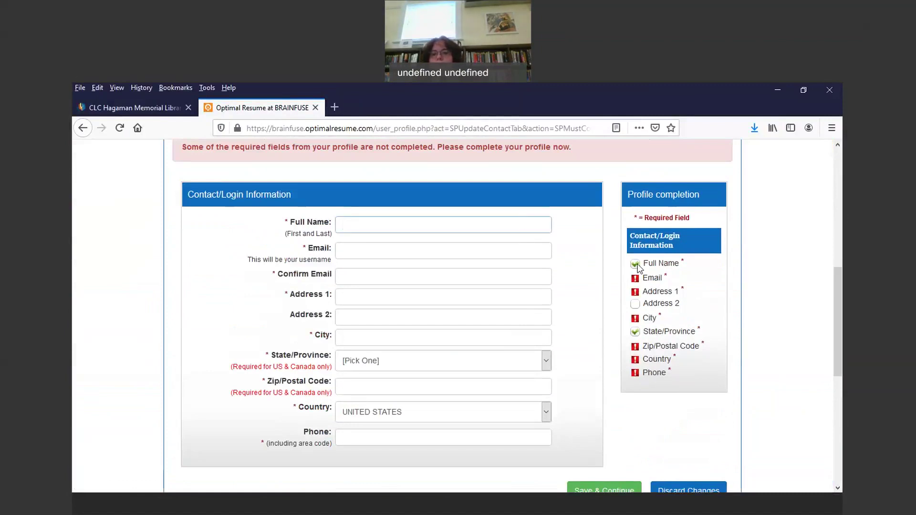
{"action": "left_click_drag", "start_coordinate": [830, 203], "coordinate": [817, 84]}
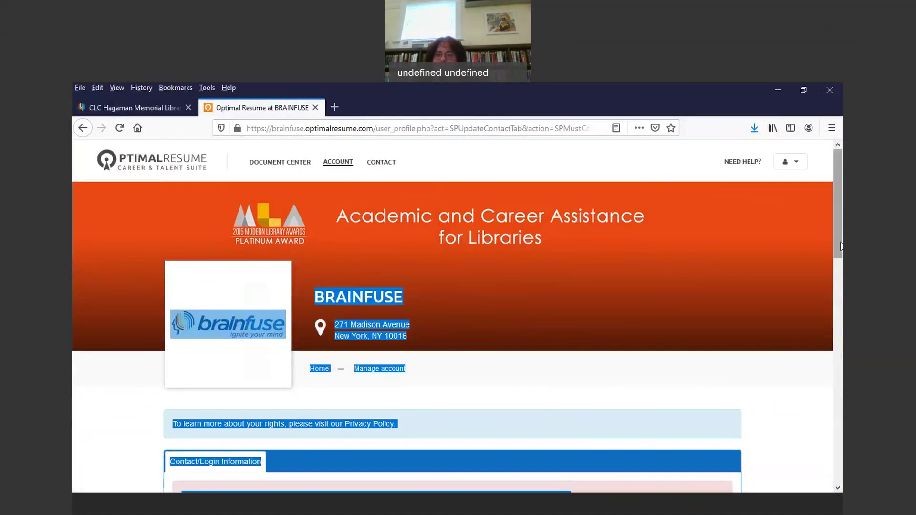
{"action": "left_click", "coordinate": [837, 488]}
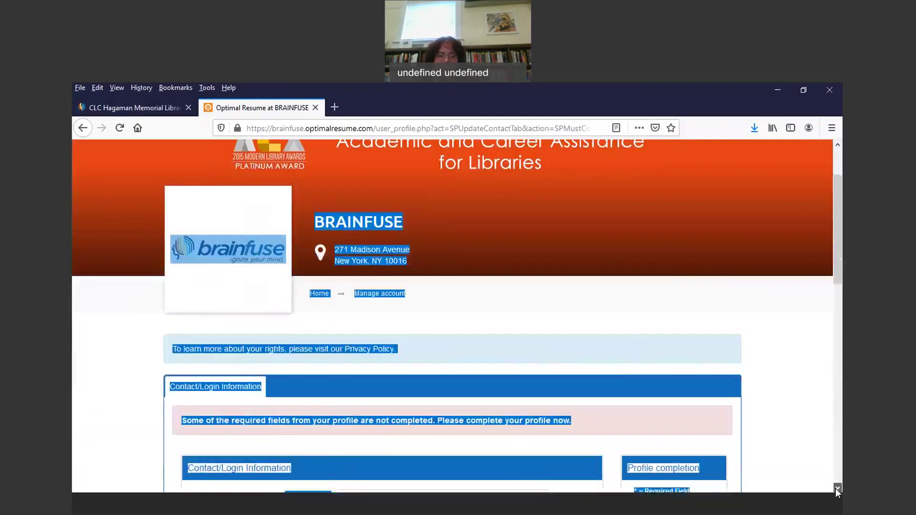
{"action": "scroll", "coordinate": [836, 488], "scroll_direction": "down", "scroll_amount": 5}
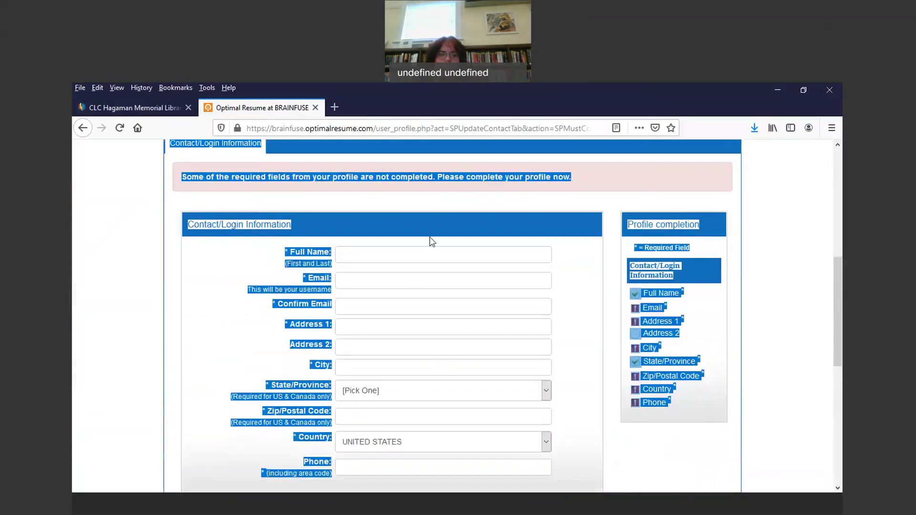
{"action": "left_click", "coordinate": [424, 266]}
{"action": "left_click", "coordinate": [423, 260]}
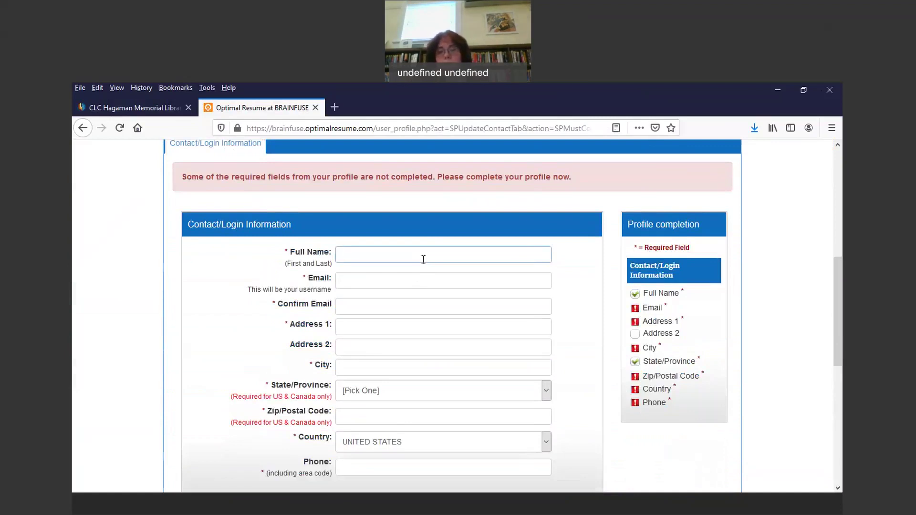
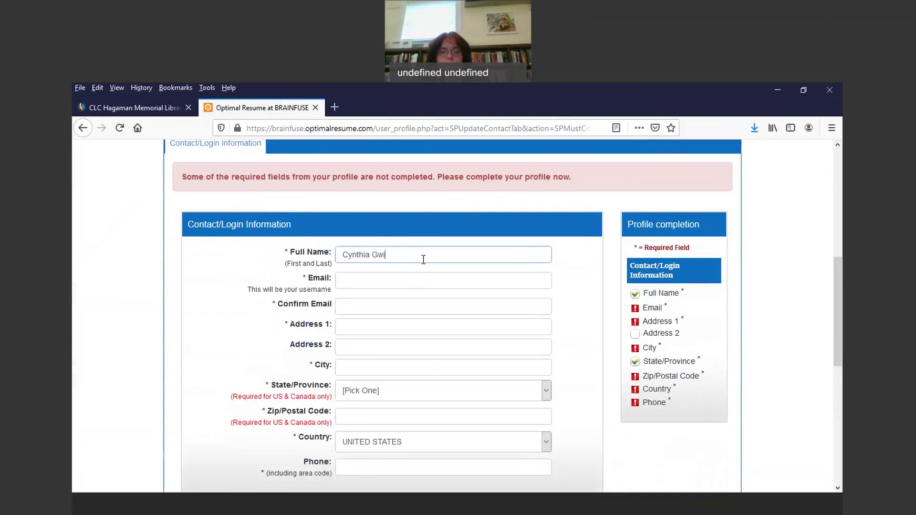
Step: Fill in the applicant's full name, e-mail address, e-mail confirmation and street address
{"action": "left_click", "coordinate": [409, 281]}
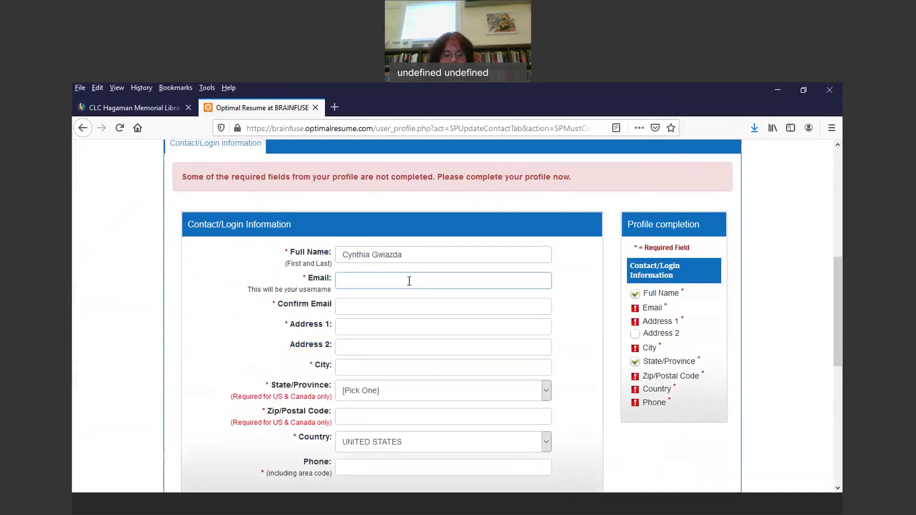
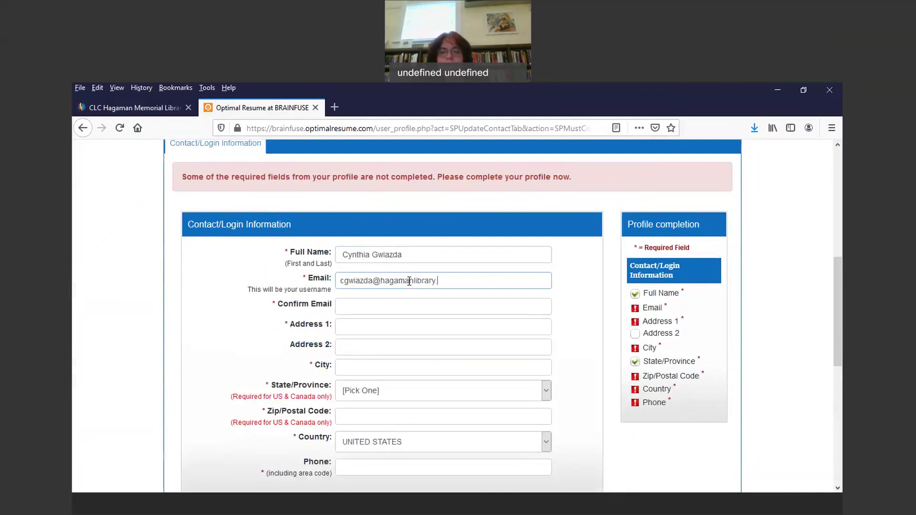
{"action": "left_click", "coordinate": [396, 308]}
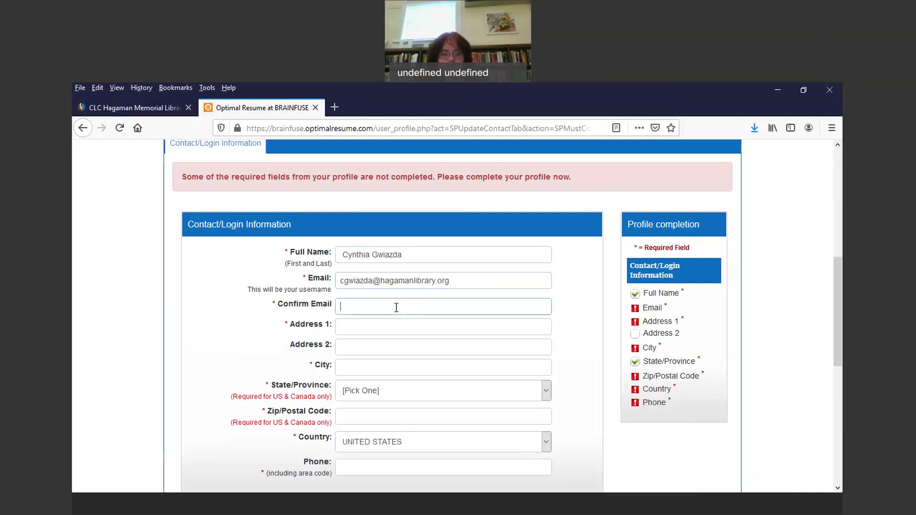
{"action": "left_click", "coordinate": [376, 325]}
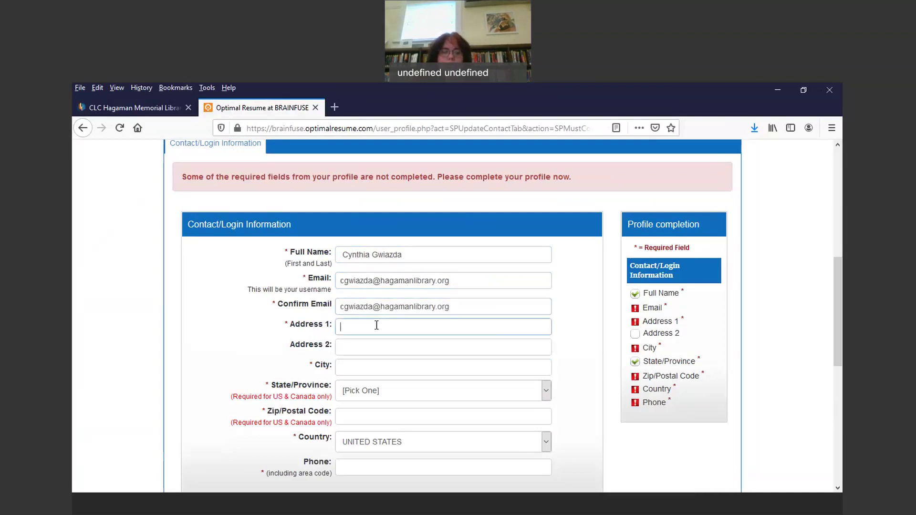
{"action": "type", "text": "227 Main"}
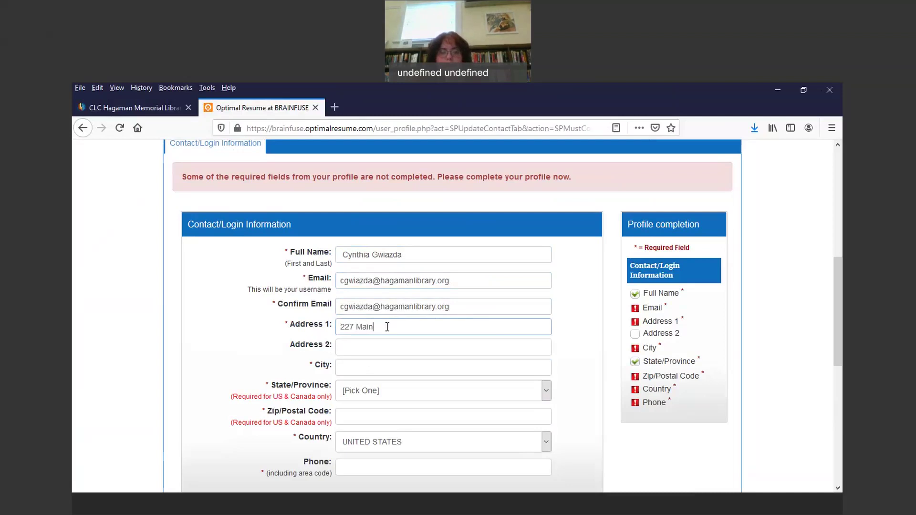
{"action": "type", "text": " Stree"}
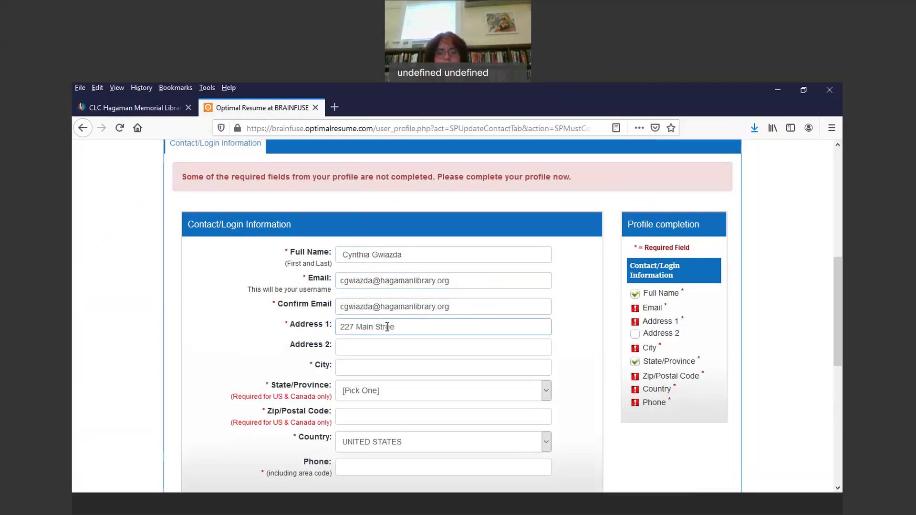
Step: Enter the city, pick the state from the list, then fill in the zip code and phone number
{"action": "left_click", "coordinate": [375, 373]}
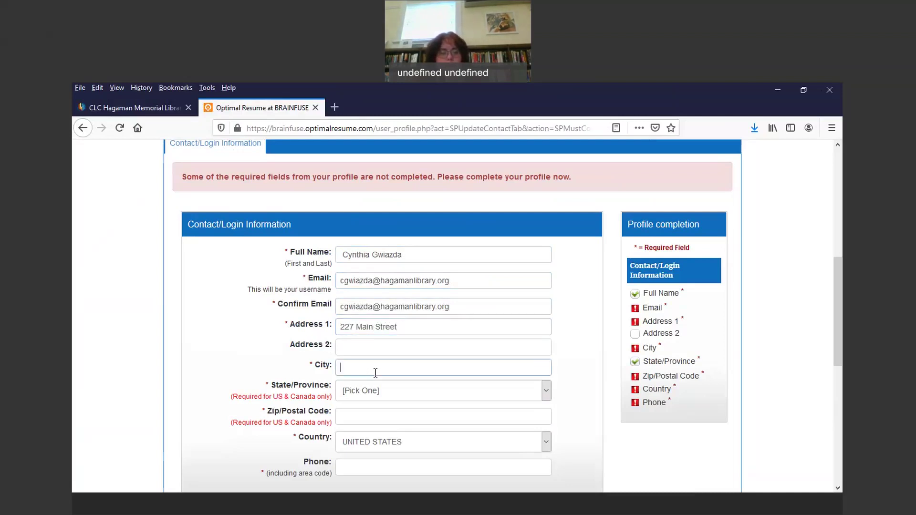
{"action": "type", "text": "East Haven"}
{"action": "left_click", "coordinate": [548, 398]}
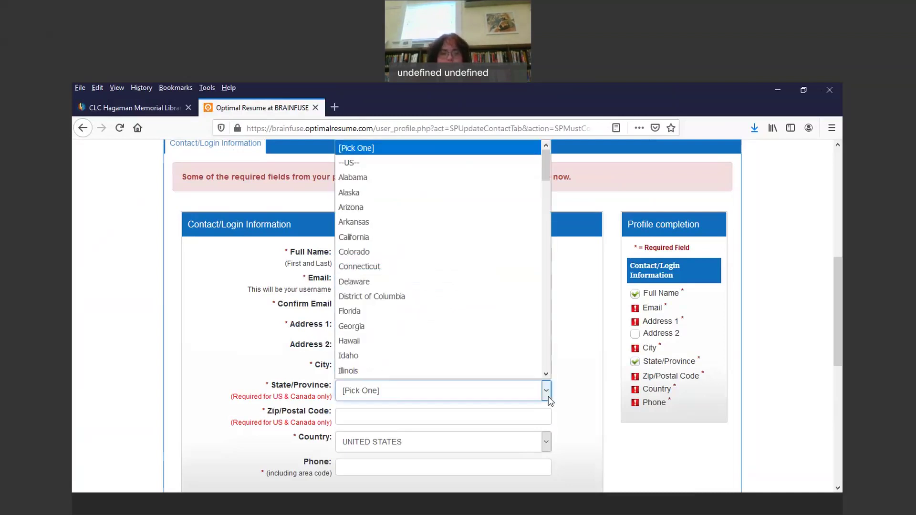
{"action": "left_click", "coordinate": [463, 266]}
{"action": "left_click", "coordinate": [410, 415]}
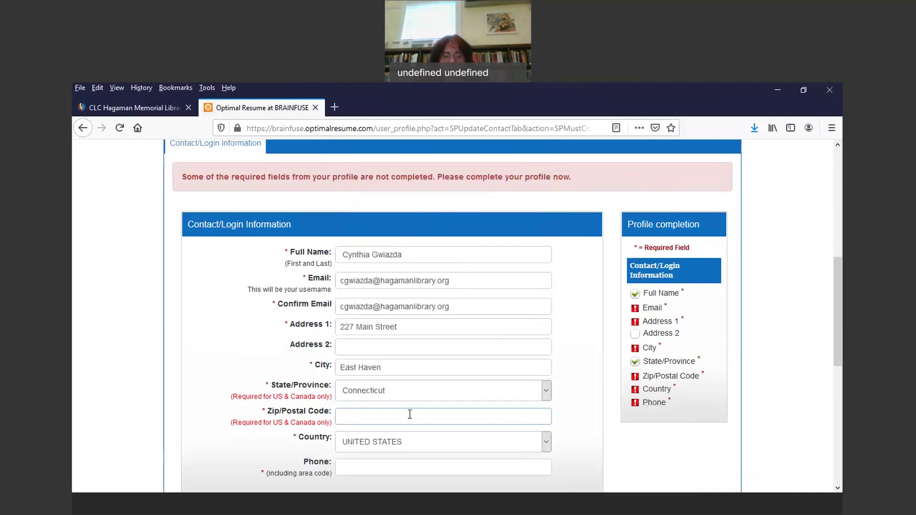
{"action": "type", "text": "06512"}
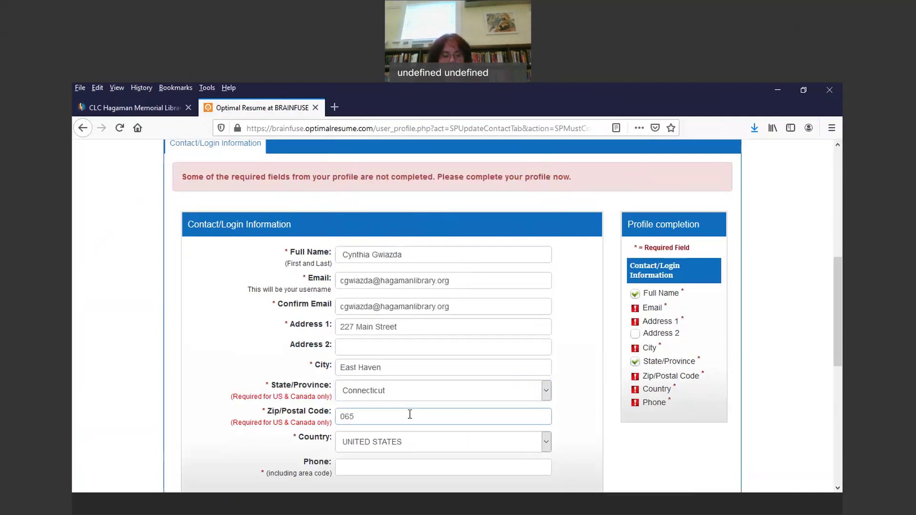
{"action": "left_click", "coordinate": [438, 466]}
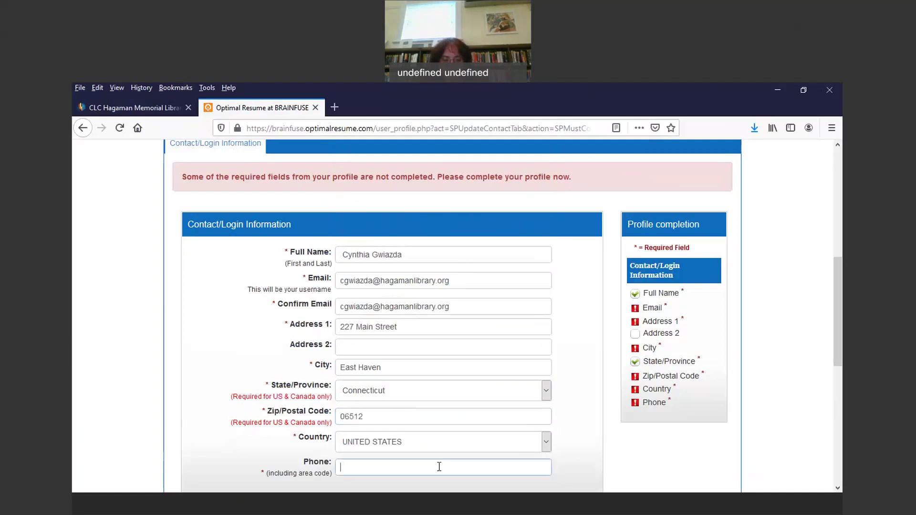
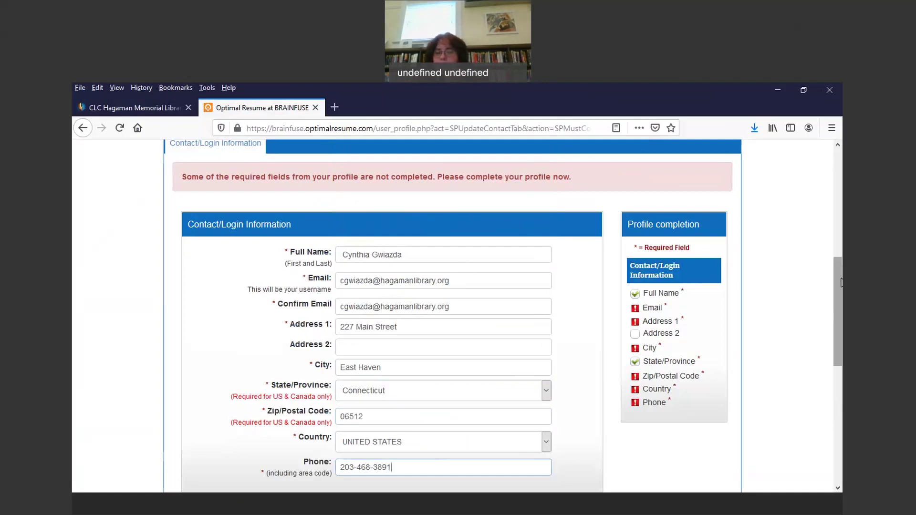
{"action": "mouse_move", "coordinate": [835, 285]}
{"action": "left_mouse_down"}
{"action": "mouse_move", "coordinate": [830, 337]}
{"action": "mouse_move", "coordinate": [822, 272]}
{"action": "left_mouse_up"}
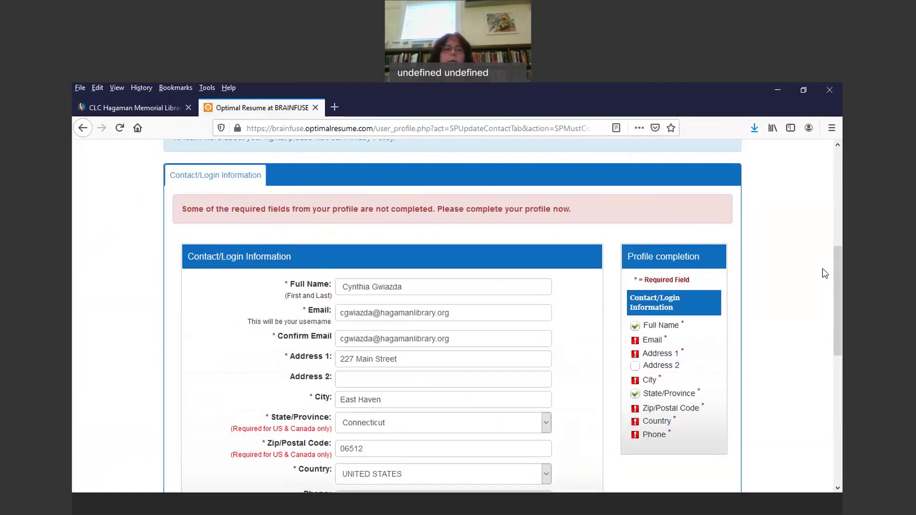
{"action": "left_click_drag", "start_coordinate": [830, 253], "coordinate": [841, 294]}
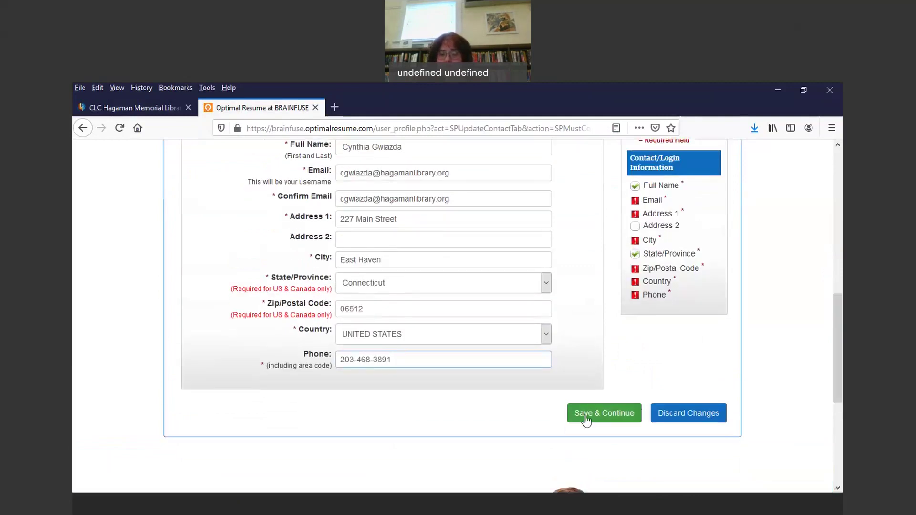
Step: Save the contact profile, dismiss Firefox's address-saving notice and look over the empty Document Center
{"action": "left_click", "coordinate": [588, 419]}
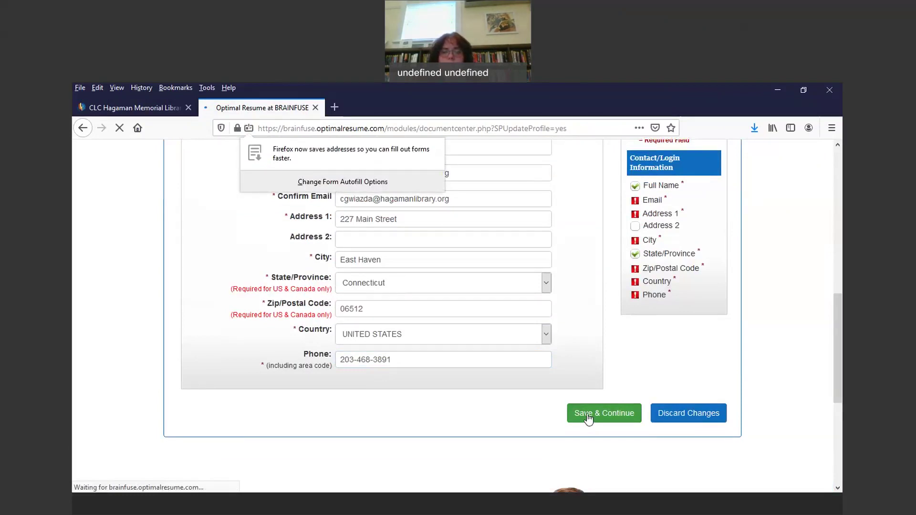
{"action": "left_click", "coordinate": [590, 415]}
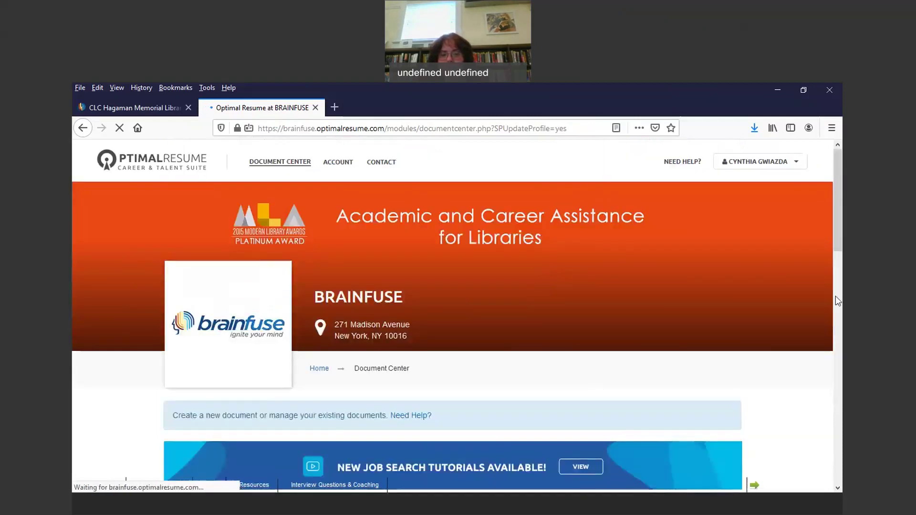
{"action": "left_click_drag", "start_coordinate": [841, 217], "coordinate": [841, 422]}
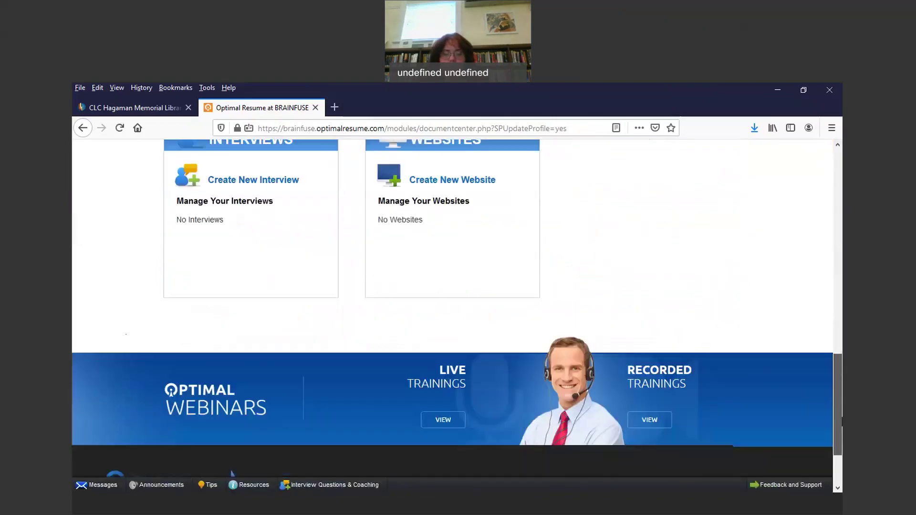
{"action": "scroll", "coordinate": [830, 308], "scroll_direction": "up", "scroll_amount": 5}
{"action": "scroll", "coordinate": [829, 304], "scroll_direction": "up", "scroll_amount": 5}
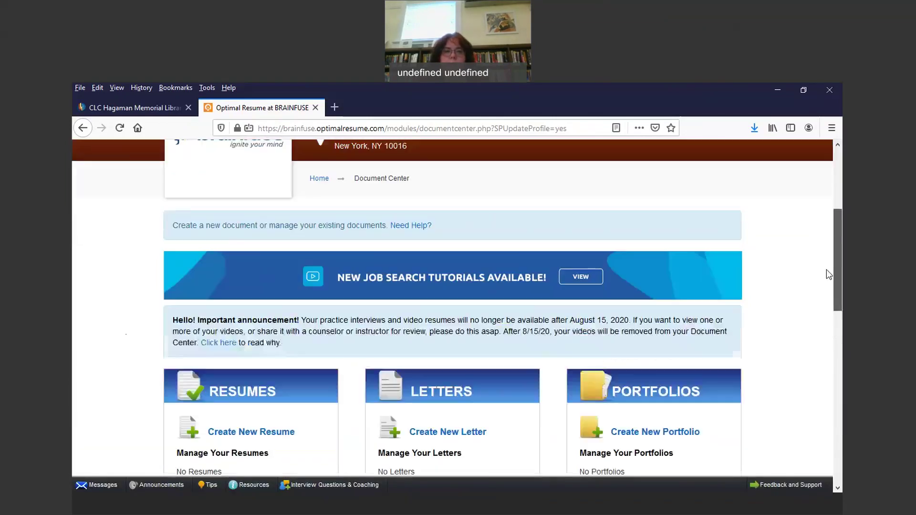
Step: Start a new resume from the Resumes panel with Create New Resume
{"action": "left_click_drag", "start_coordinate": [835, 273], "coordinate": [842, 349]}
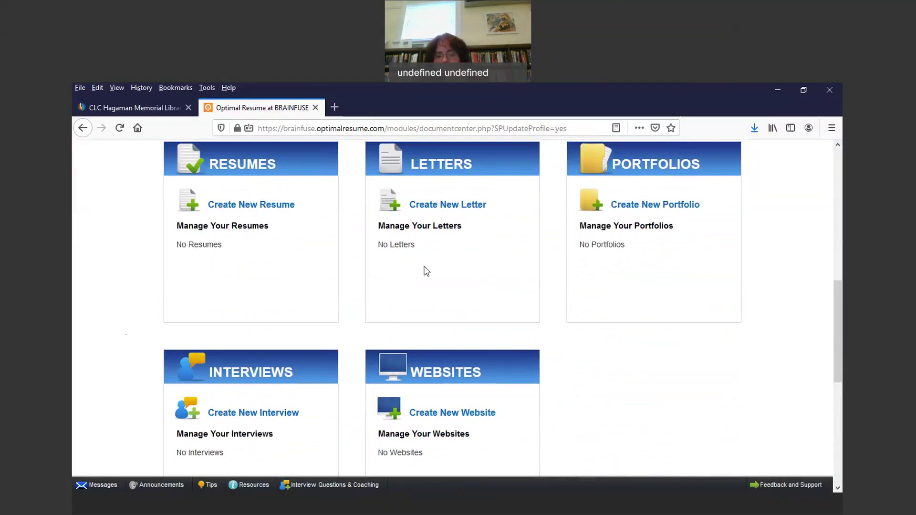
{"action": "left_click", "coordinate": [244, 206]}
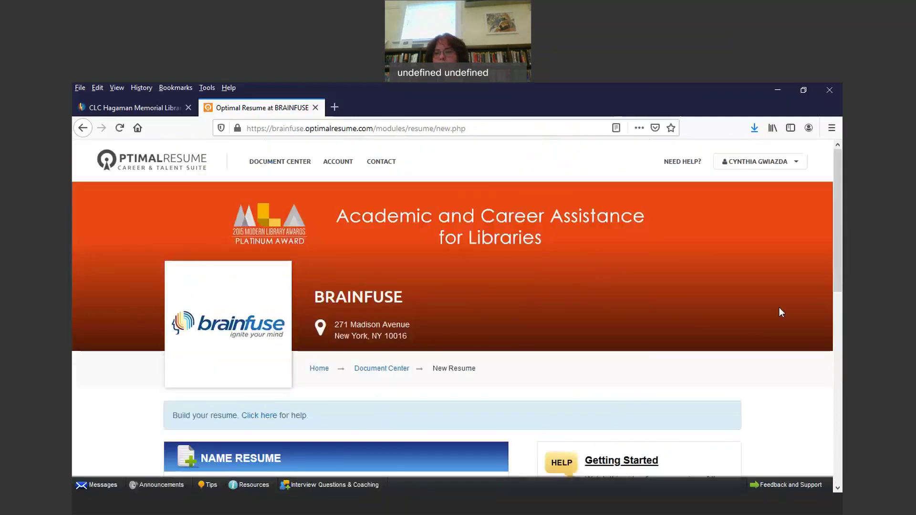
Step: Name the resume with the applicant's first name followed by 's Resume'
{"action": "left_click_drag", "start_coordinate": [842, 222], "coordinate": [836, 339]}
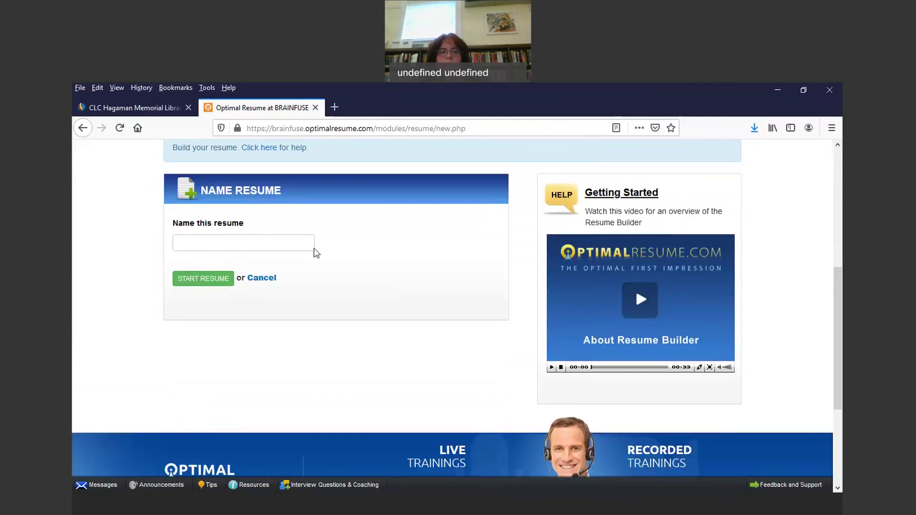
{"action": "left_click", "coordinate": [268, 244]}
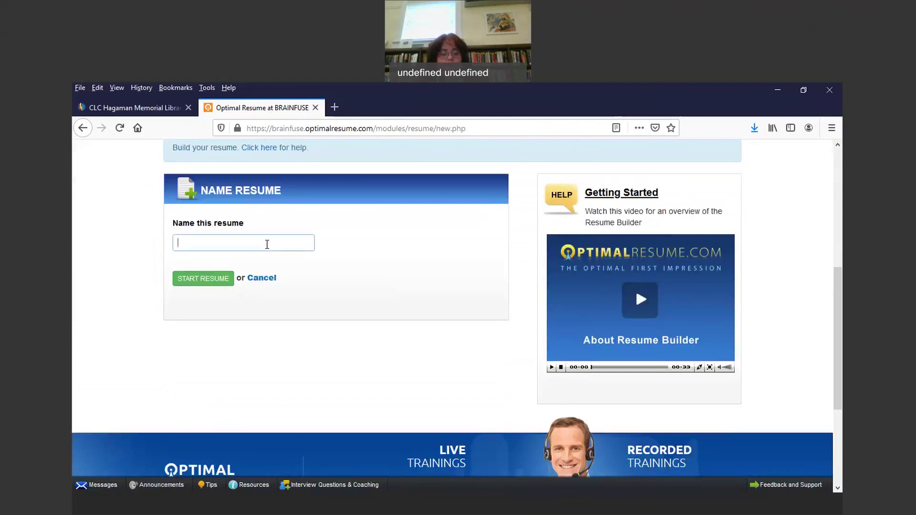
{"action": "type", "text": "Cynthia"}
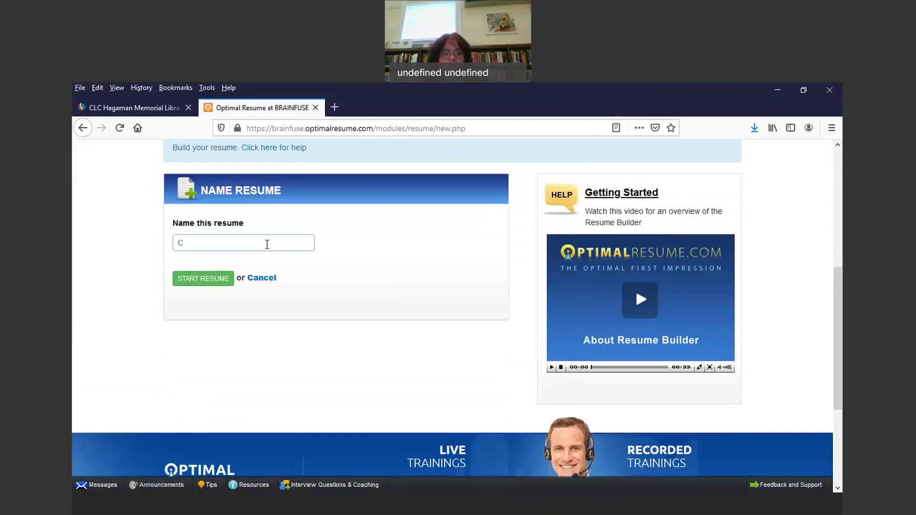
{"action": "type", "text": "'s Resume"}
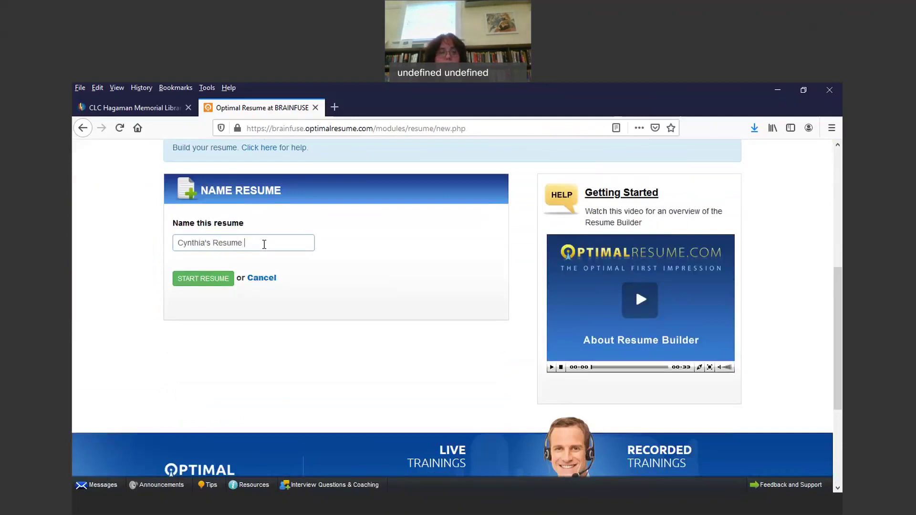
Step: Create the named resume and view the Browse Samples, Browse Section Sets and Start From Scratch options
{"action": "left_click", "coordinate": [196, 284]}
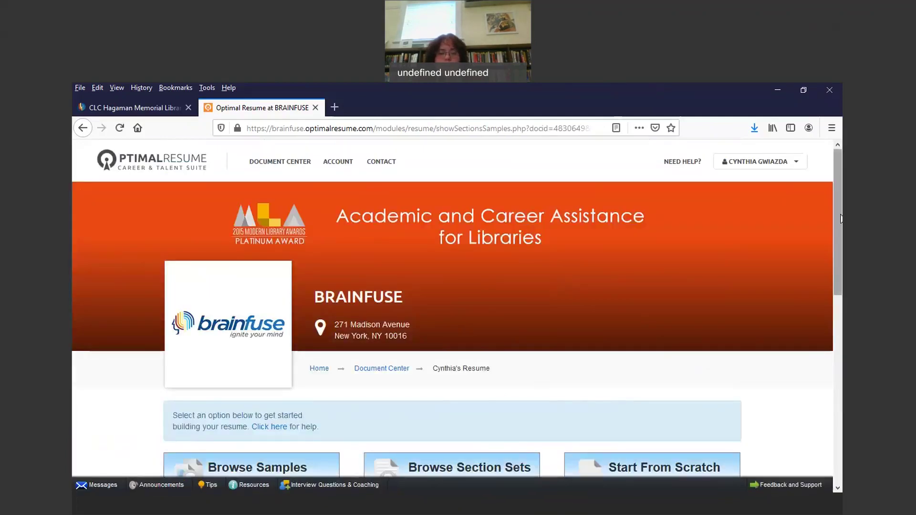
{"action": "scroll", "coordinate": [841, 245], "scroll_direction": "down", "scroll_amount": 2}
{"action": "left_click_drag", "start_coordinate": [841, 246], "coordinate": [842, 334]}
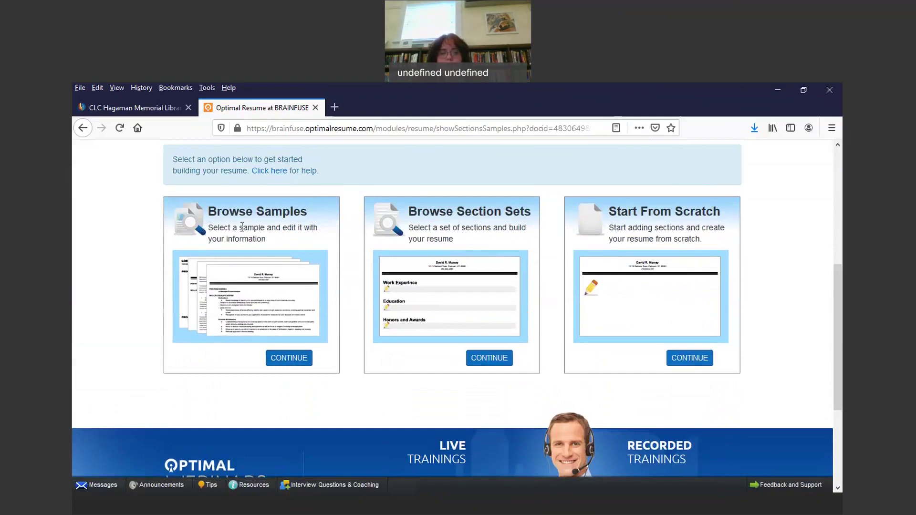
Step: Open Browse Samples and scroll through the 528 samples and job categories
{"action": "left_click", "coordinate": [290, 360]}
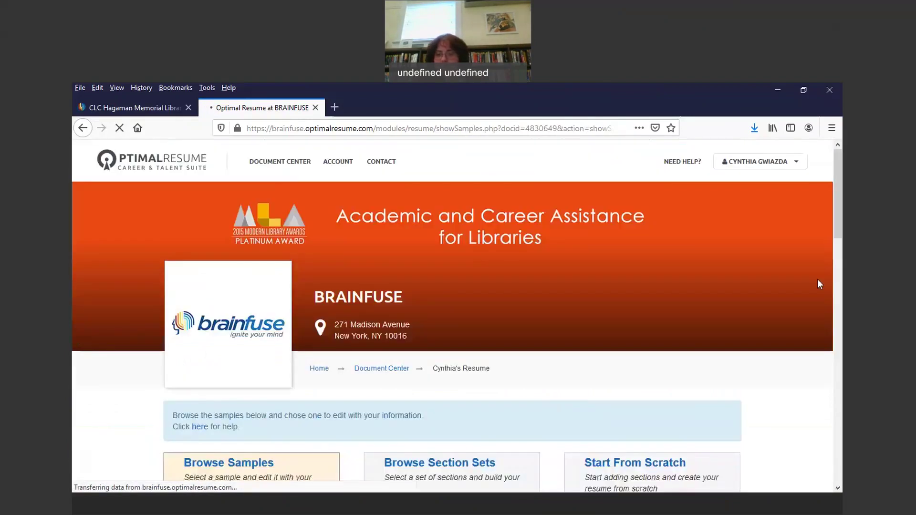
{"action": "left_click_drag", "start_coordinate": [838, 194], "coordinate": [841, 263]}
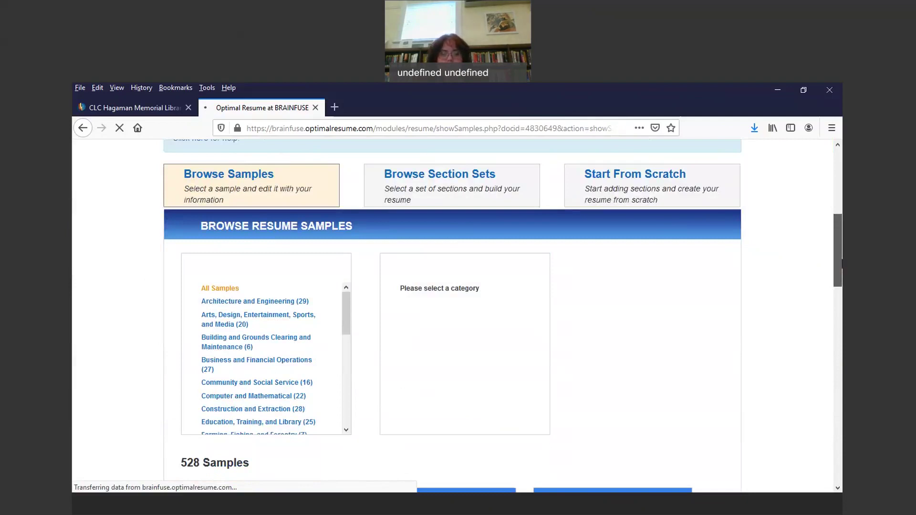
{"action": "scroll", "coordinate": [517, 224], "scroll_direction": "down", "scroll_amount": 1}
{"action": "scroll", "coordinate": [347, 305], "scroll_direction": "down", "scroll_amount": 3}
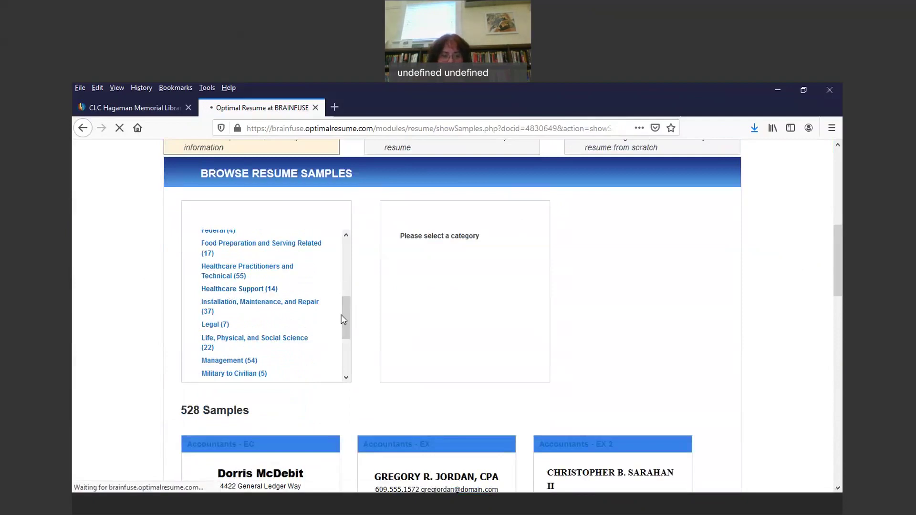
{"action": "left_click_drag", "start_coordinate": [341, 319], "coordinate": [278, 344]}
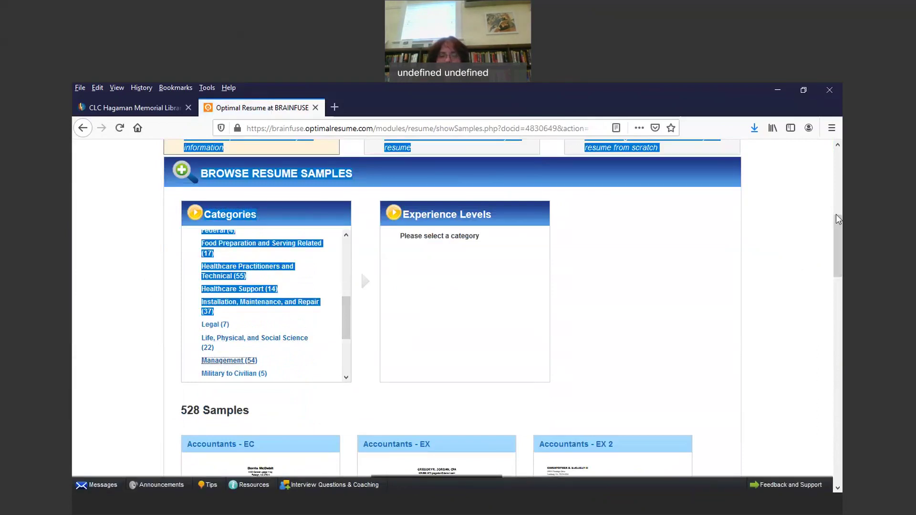
{"action": "left_click_drag", "start_coordinate": [838, 229], "coordinate": [826, 191]}
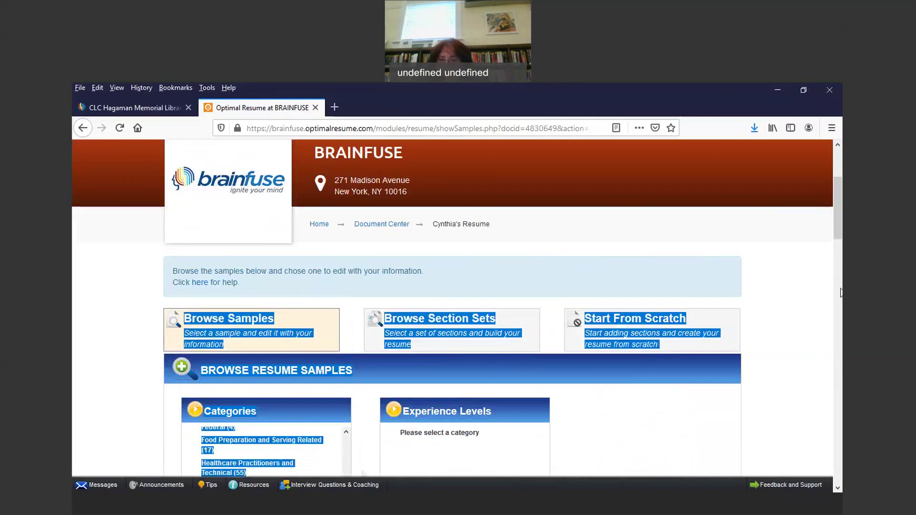
{"action": "left_click", "coordinate": [761, 321]}
{"action": "left_click_drag", "start_coordinate": [838, 222], "coordinate": [817, 225]}
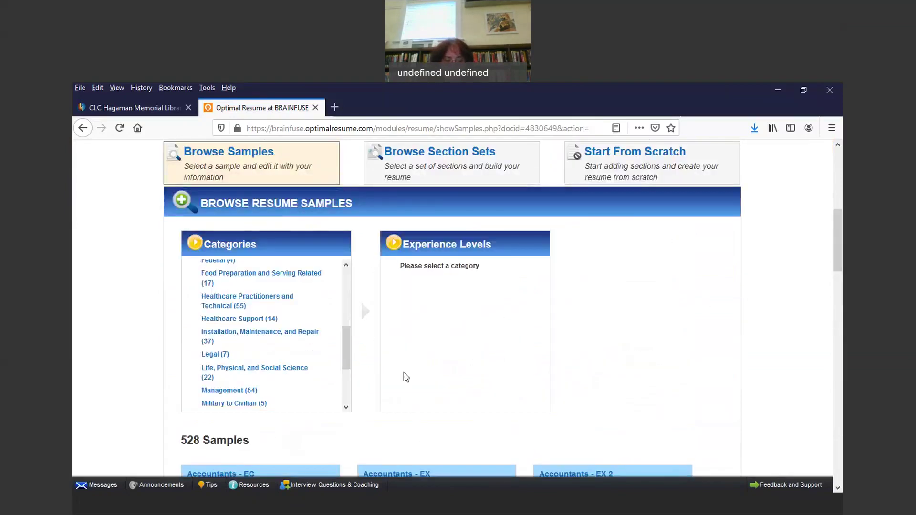
Step: Filter samples to the Management category and show page 2 with the Construction Manager samples
{"action": "left_click", "coordinate": [220, 393]}
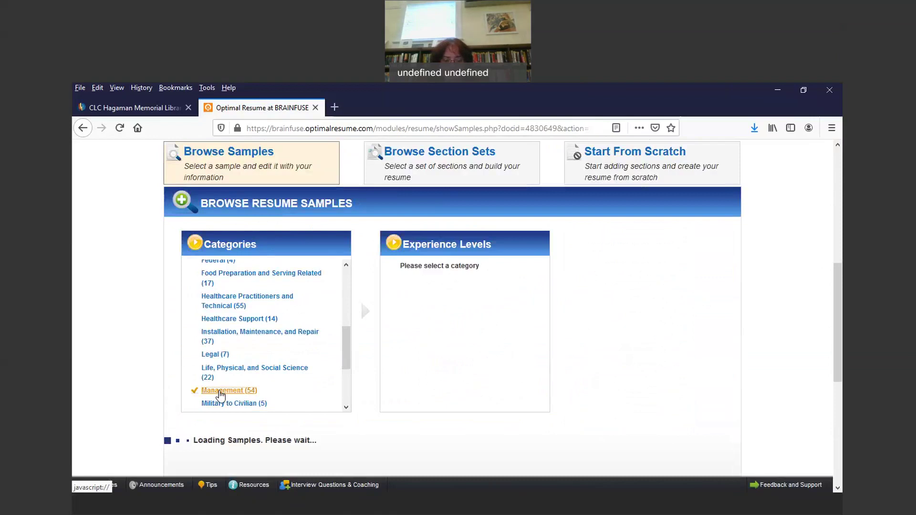
{"action": "left_click_drag", "start_coordinate": [841, 262], "coordinate": [841, 301]}
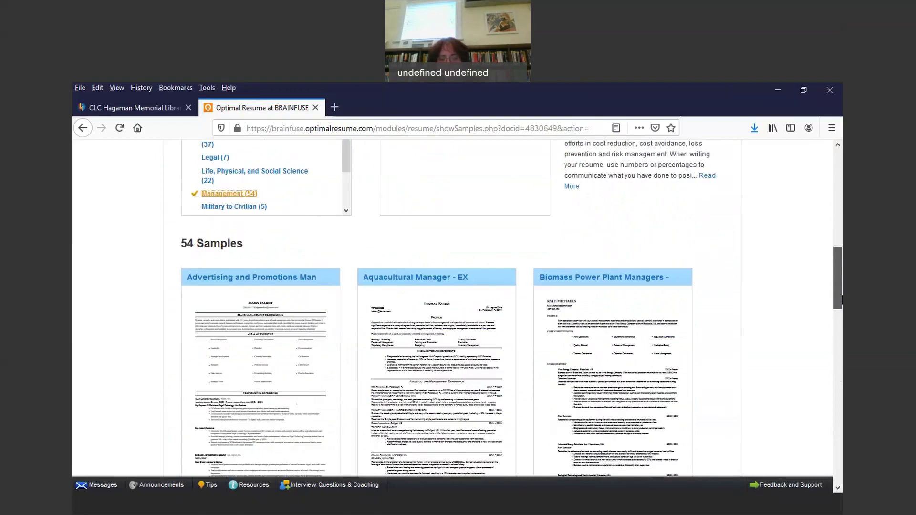
{"action": "left_click_drag", "start_coordinate": [841, 301], "coordinate": [841, 361]}
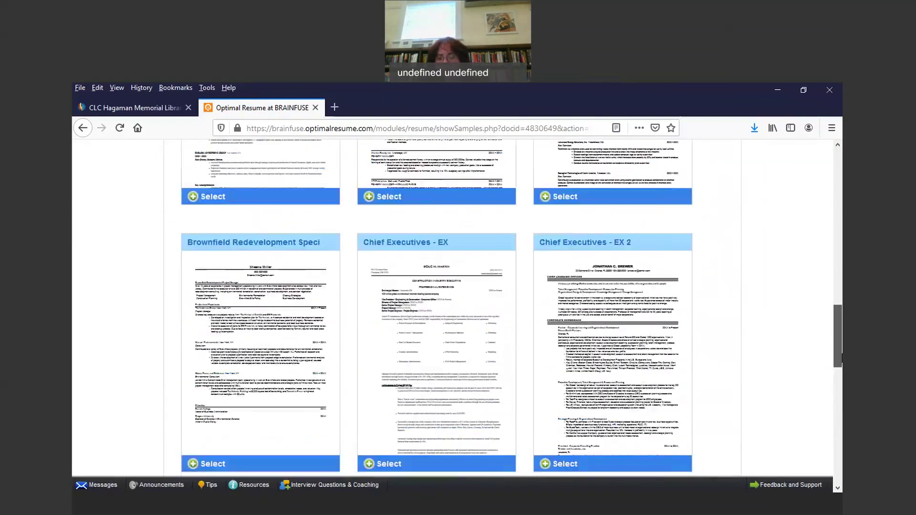
{"action": "left_click_drag", "start_coordinate": [842, 361], "coordinate": [828, 344]}
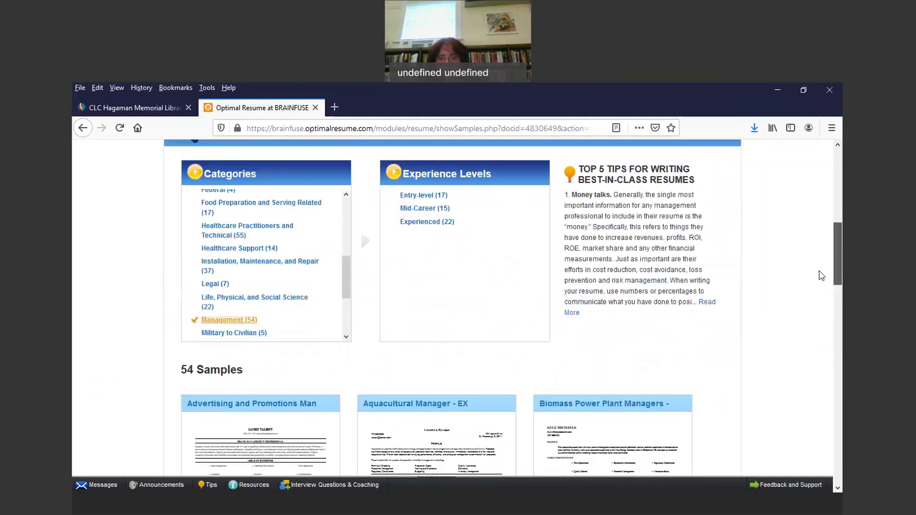
{"action": "left_click_drag", "start_coordinate": [828, 344], "coordinate": [836, 443]}
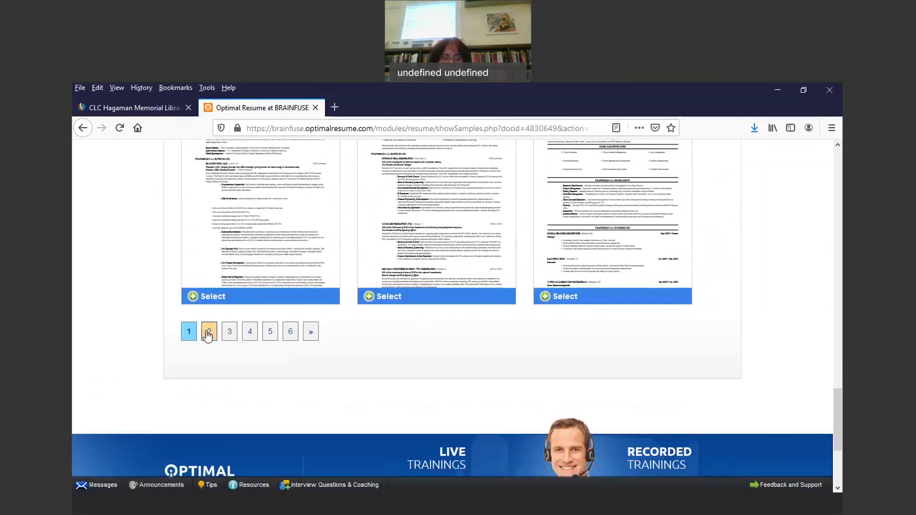
{"action": "left_click", "coordinate": [207, 331]}
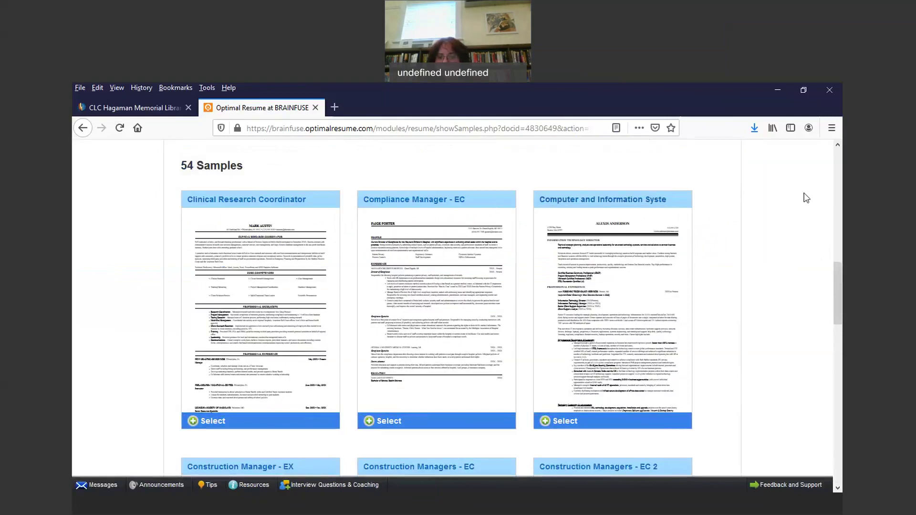
{"action": "left_click_drag", "start_coordinate": [836, 282], "coordinate": [836, 332]}
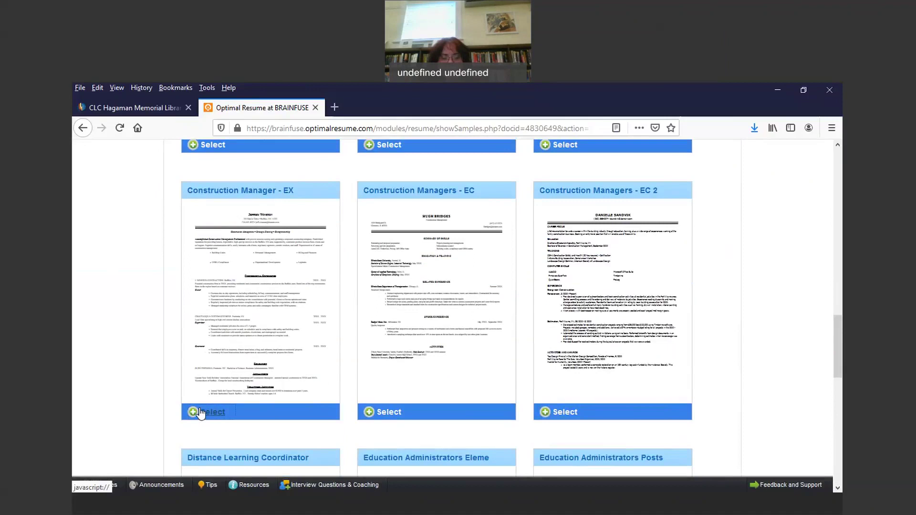
Step: Preview the Construction Manager - EX sample and use it to start the resume
{"action": "left_click", "coordinate": [201, 414]}
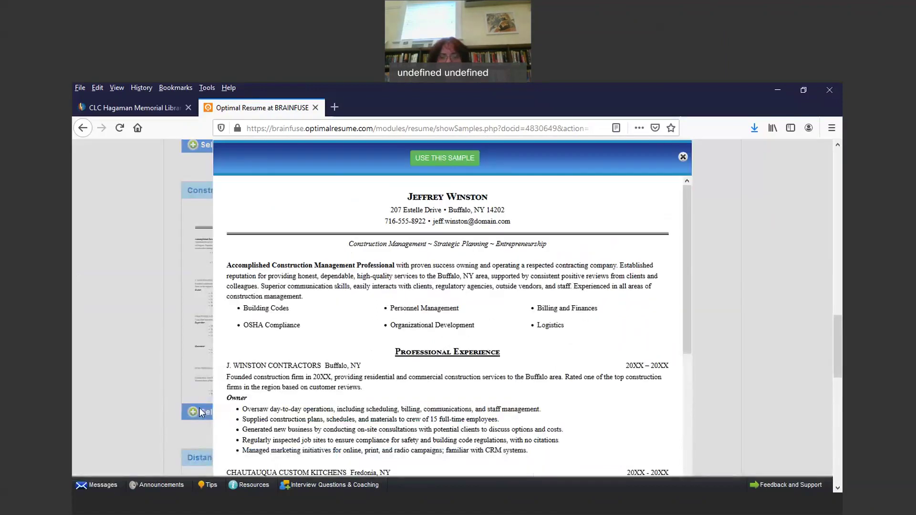
{"action": "mouse_move", "coordinate": [840, 326]}
{"action": "left_mouse_down"}
{"action": "mouse_move", "coordinate": [830, 360]}
{"action": "mouse_move", "coordinate": [838, 324]}
{"action": "left_mouse_up"}
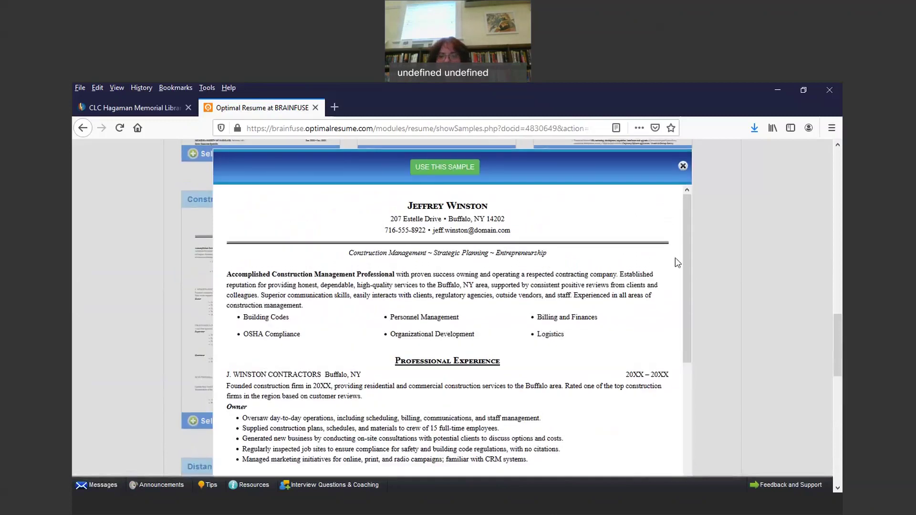
{"action": "left_click_drag", "start_coordinate": [688, 251], "coordinate": [680, 221]}
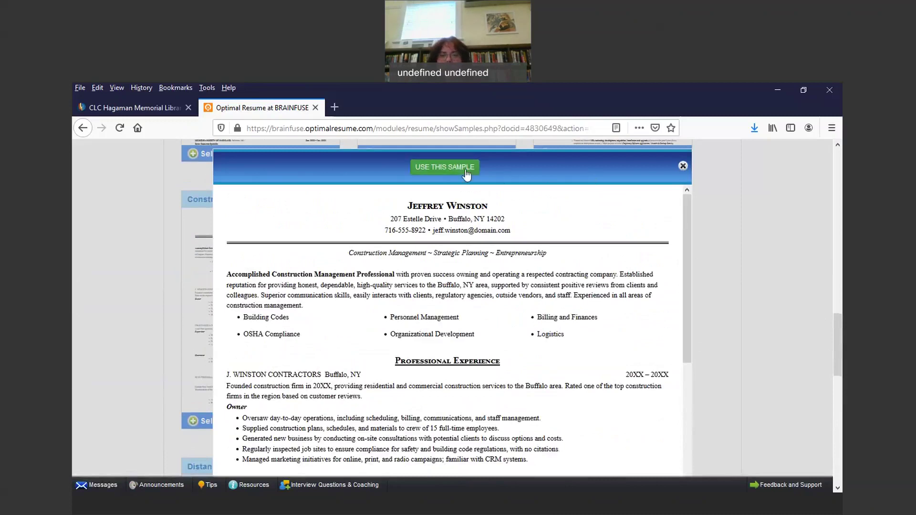
{"action": "left_click", "coordinate": [445, 167]}
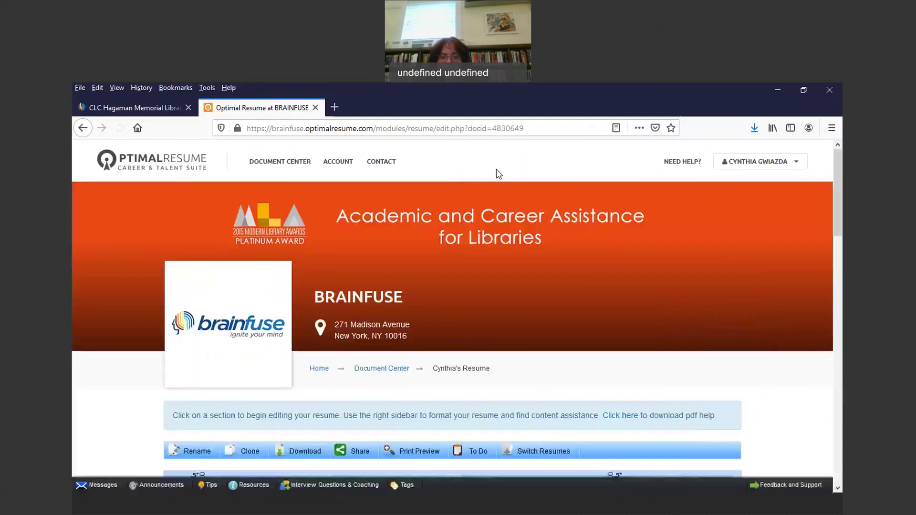
{"action": "left_click_drag", "start_coordinate": [838, 182], "coordinate": [832, 255]}
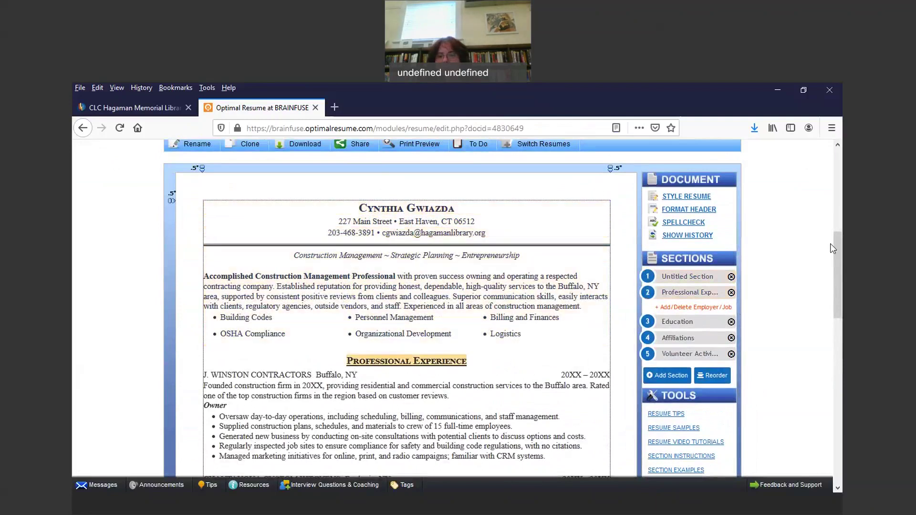
{"action": "mouse_move", "coordinate": [836, 246]}
{"action": "left_mouse_down"}
{"action": "mouse_move", "coordinate": [835, 350]}
{"action": "mouse_move", "coordinate": [831, 239]}
{"action": "left_mouse_up"}
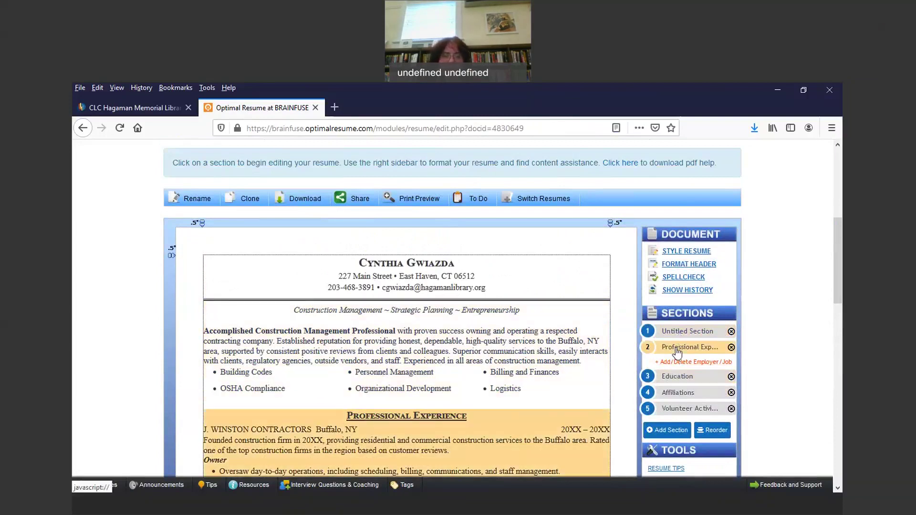
{"action": "mouse_move", "coordinate": [676, 351]}
{"action": "left_mouse_down"}
{"action": "mouse_move", "coordinate": [674, 331]}
{"action": "mouse_move", "coordinate": [681, 348]}
{"action": "left_mouse_up"}
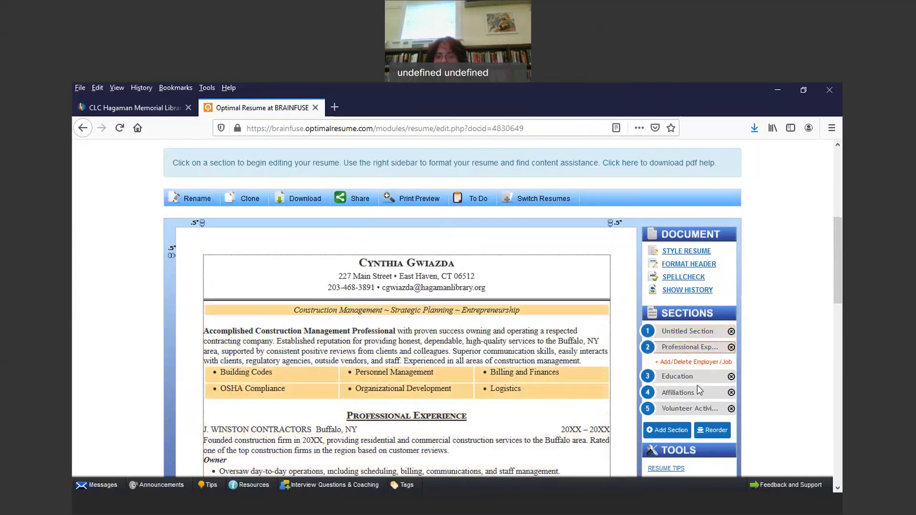
{"action": "left_click", "coordinate": [691, 352]}
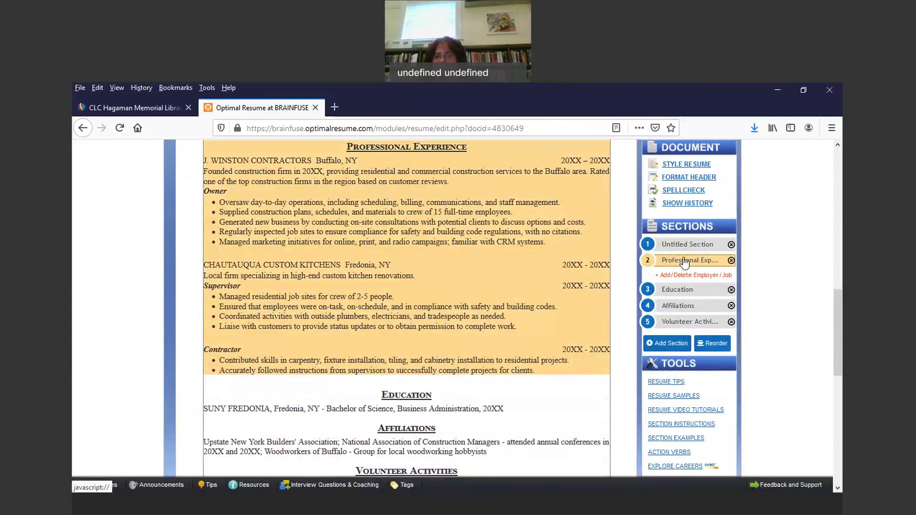
{"action": "left_click_drag", "start_coordinate": [685, 262], "coordinate": [683, 241]}
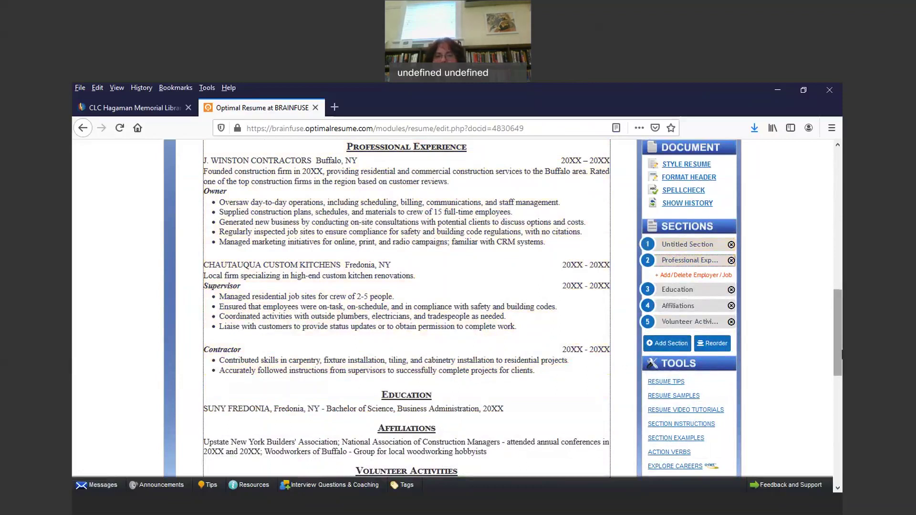
{"action": "left_click_drag", "start_coordinate": [839, 349], "coordinate": [839, 304]}
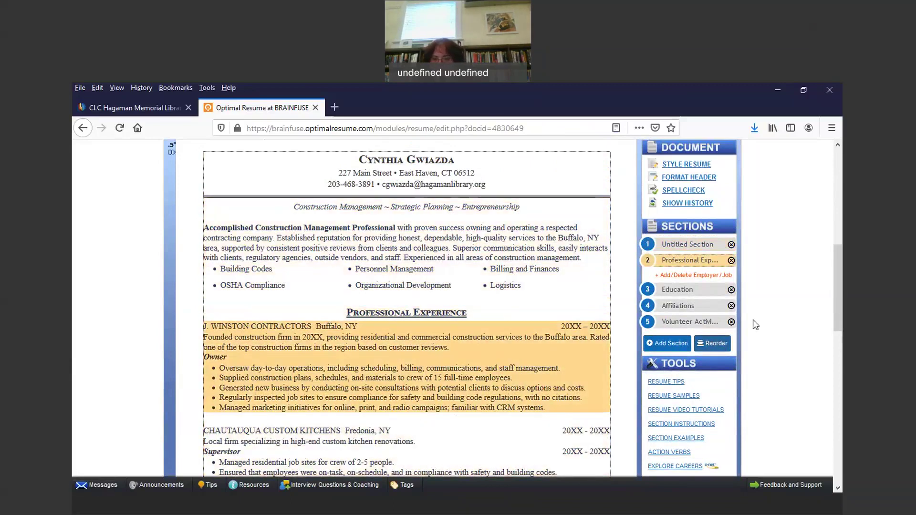
{"action": "left_click_drag", "start_coordinate": [676, 261], "coordinate": [734, 259]}
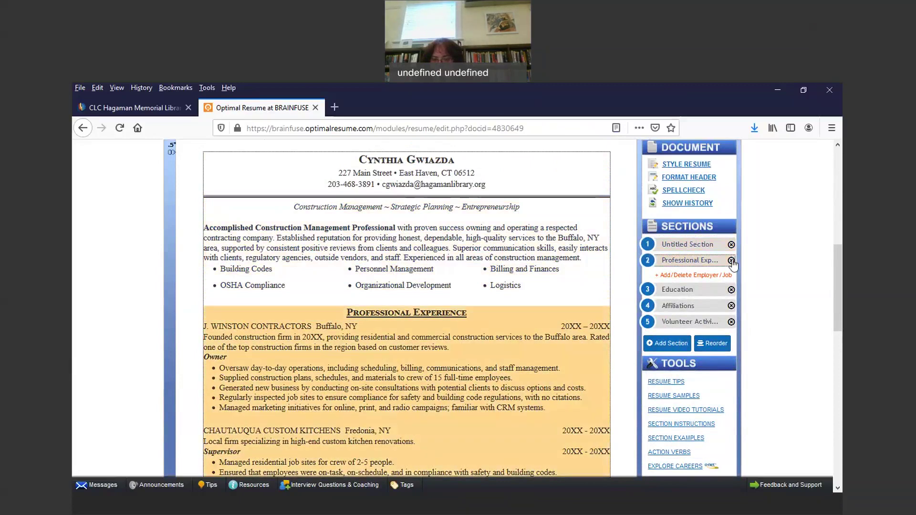
{"action": "left_click", "coordinate": [457, 359]}
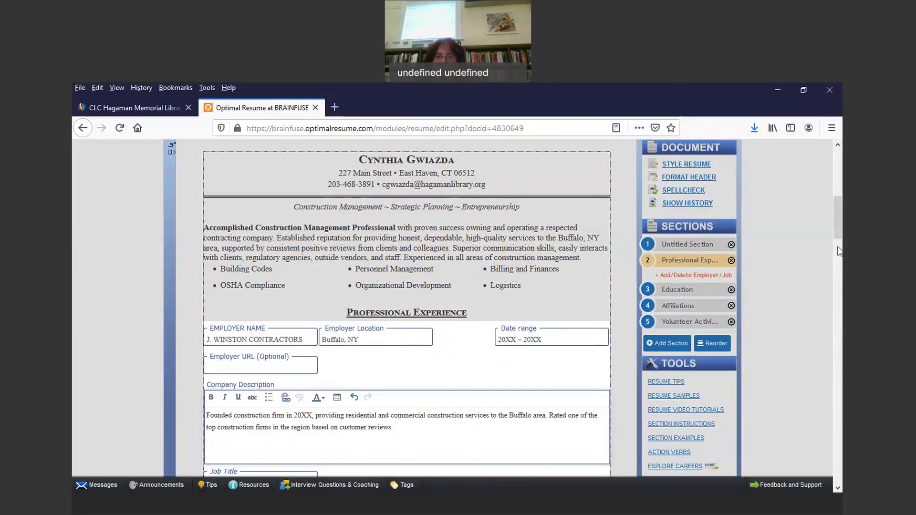
{"action": "left_click_drag", "start_coordinate": [841, 224], "coordinate": [841, 244]}
{"action": "left_click", "coordinate": [235, 272]}
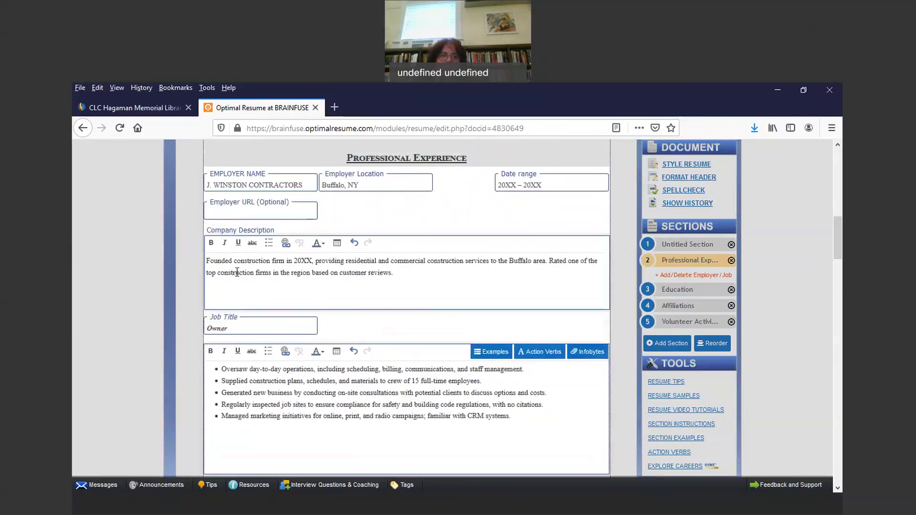
{"action": "left_click_drag", "start_coordinate": [225, 381], "coordinate": [548, 440]}
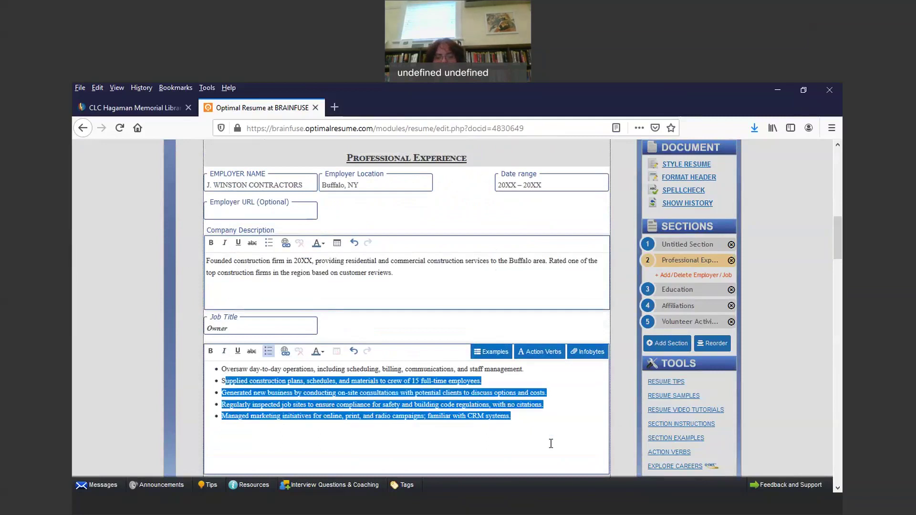
{"action": "left_click", "coordinate": [537, 442]}
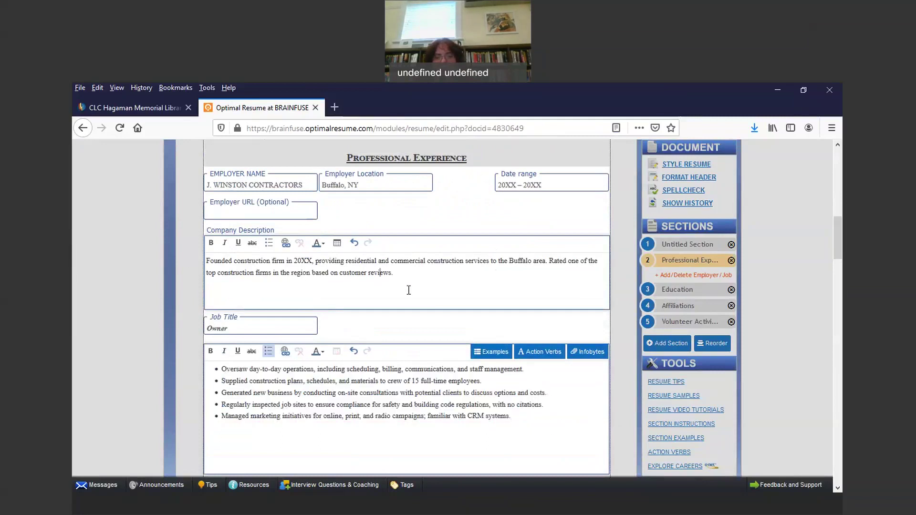
{"action": "left_click", "coordinate": [429, 275]}
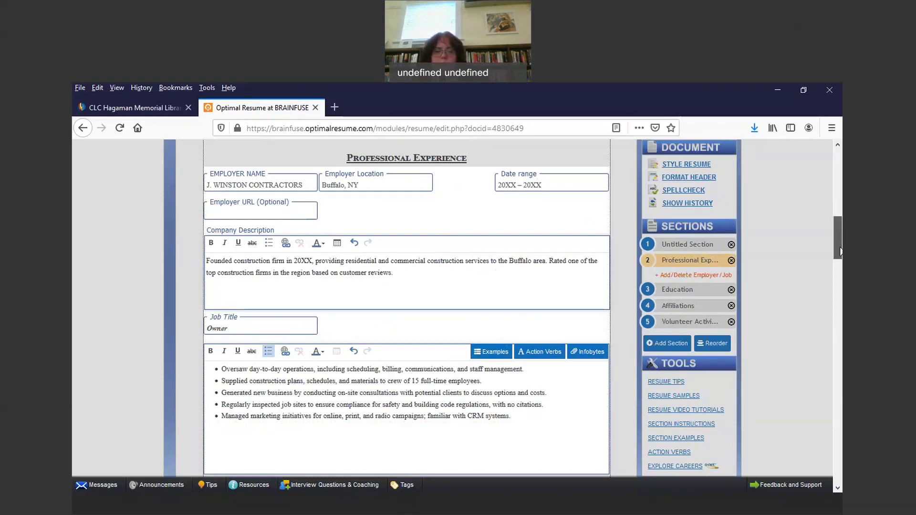
{"action": "left_click_drag", "start_coordinate": [838, 246], "coordinate": [838, 284]}
{"action": "left_click", "coordinate": [372, 206]}
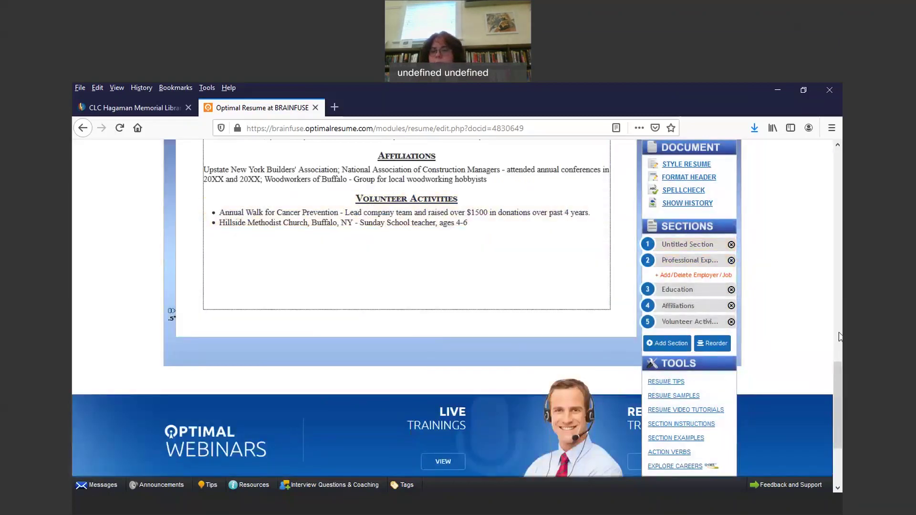
{"action": "left_click_drag", "start_coordinate": [836, 377], "coordinate": [833, 313]}
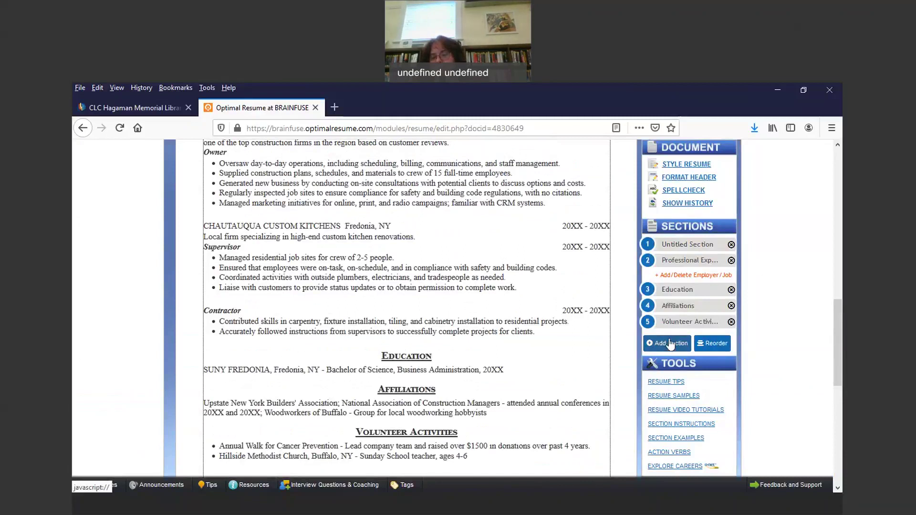
Step: Open the Reorder Sections/Employer/Jobs dialog from the Sections sidebar
{"action": "left_click", "coordinate": [717, 345]}
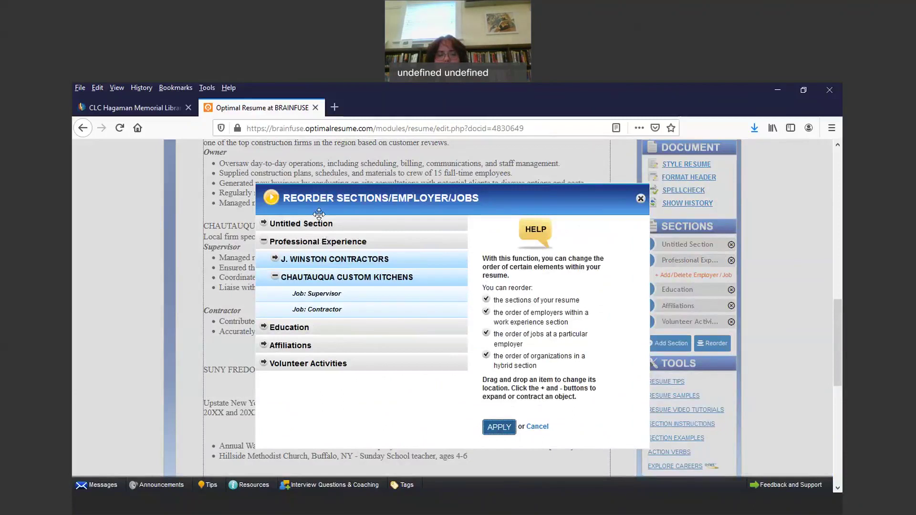
Step: Drag Professional Experience, the untitled section and Affiliations around the section order, then close the reorder view
{"action": "left_click_drag", "start_coordinate": [317, 246], "coordinate": [333, 218]}
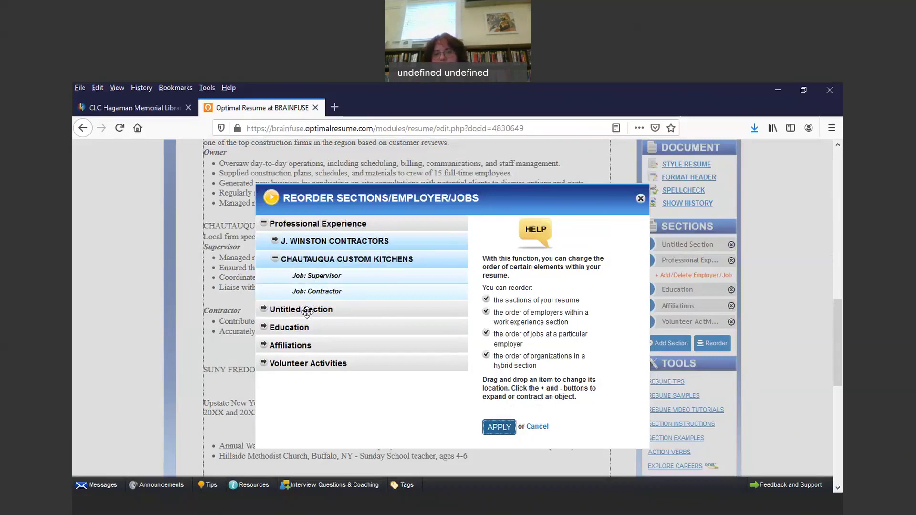
{"action": "left_click_drag", "start_coordinate": [307, 311], "coordinate": [311, 258]}
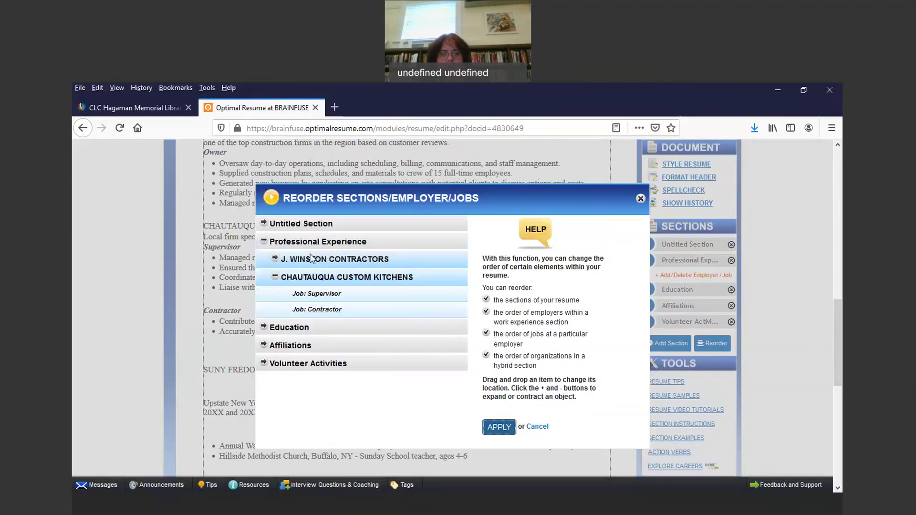
{"action": "left_click_drag", "start_coordinate": [311, 222], "coordinate": [310, 248]}
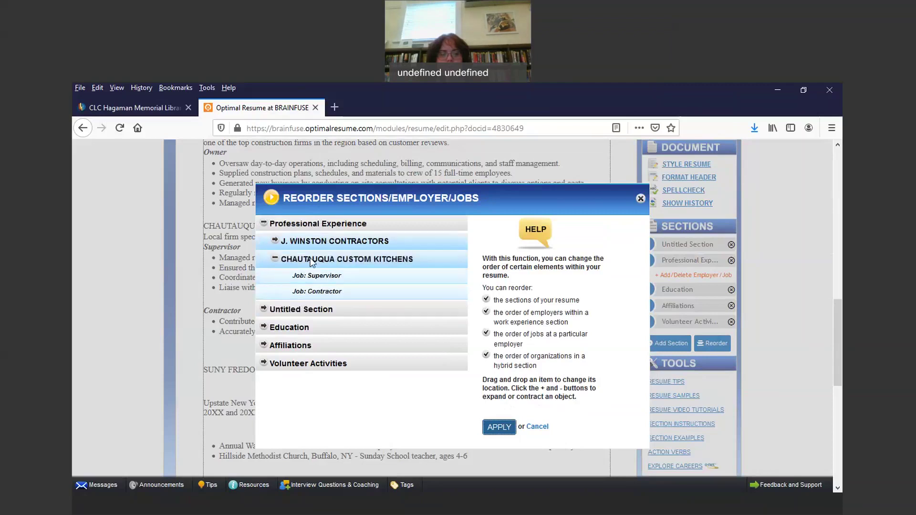
{"action": "left_click_drag", "start_coordinate": [304, 310], "coordinate": [312, 265]}
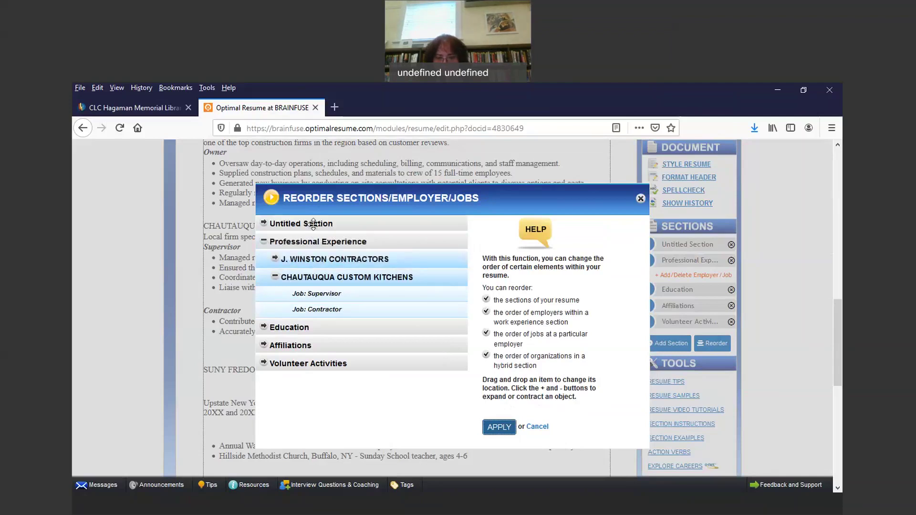
{"action": "mouse_move", "coordinate": [313, 225]}
{"action": "left_mouse_down"}
{"action": "mouse_move", "coordinate": [313, 279]}
{"action": "mouse_move", "coordinate": [305, 227]}
{"action": "left_mouse_up"}
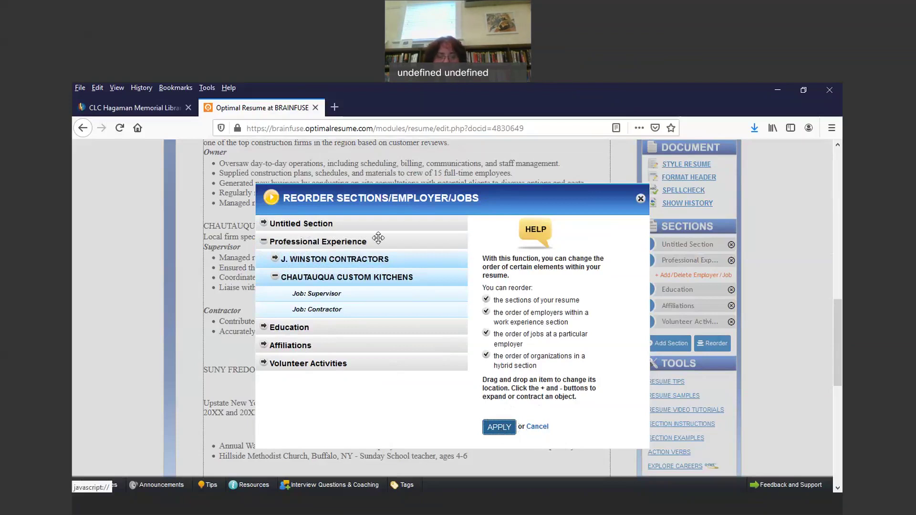
{"action": "left_click_drag", "start_coordinate": [300, 348], "coordinate": [300, 323]}
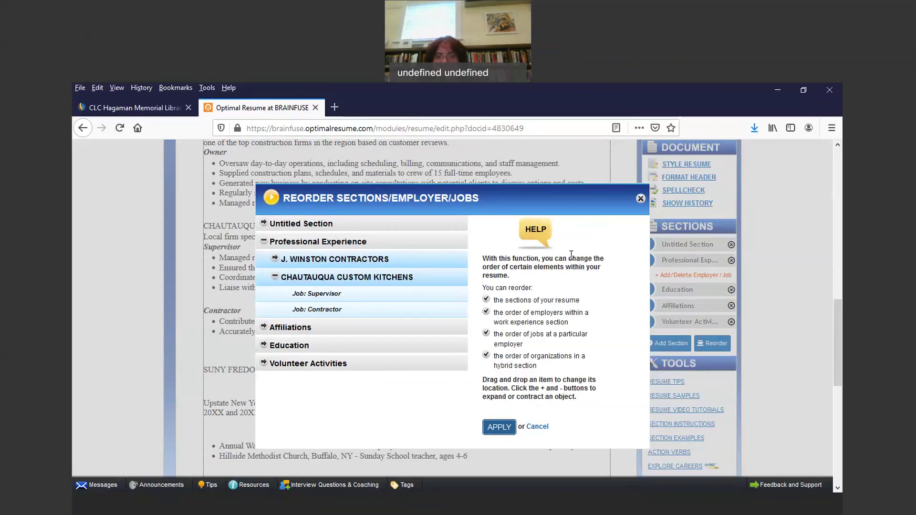
{"action": "left_click", "coordinate": [641, 199]}
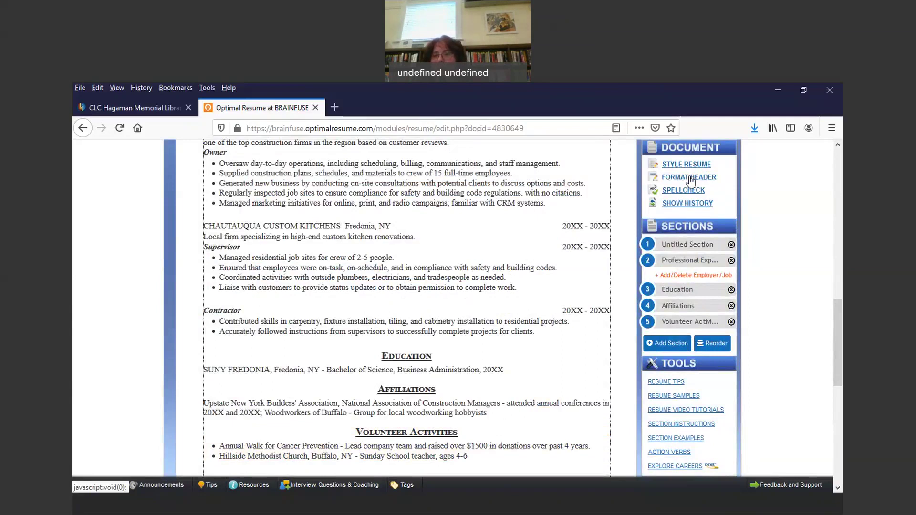
Step: Look at the header styling palette and the document version history, closing each one
{"action": "left_click", "coordinate": [702, 178]}
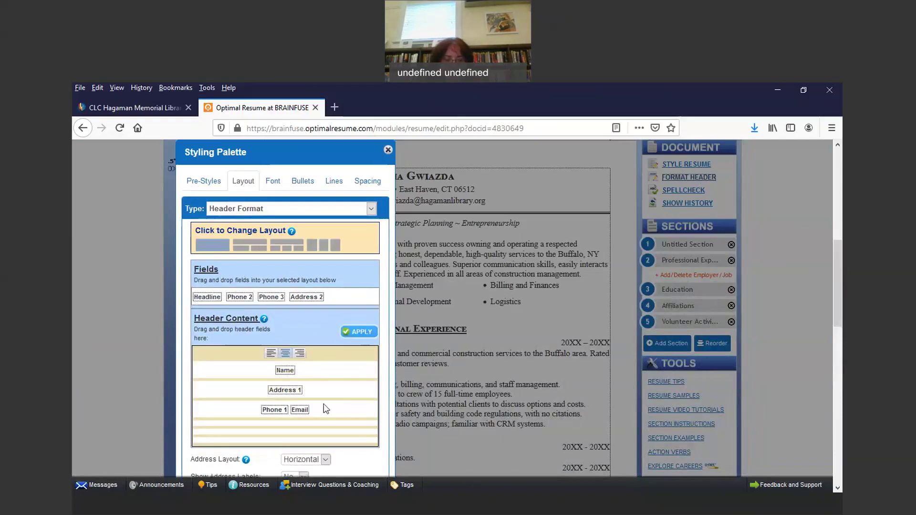
{"action": "left_click", "coordinate": [388, 150]}
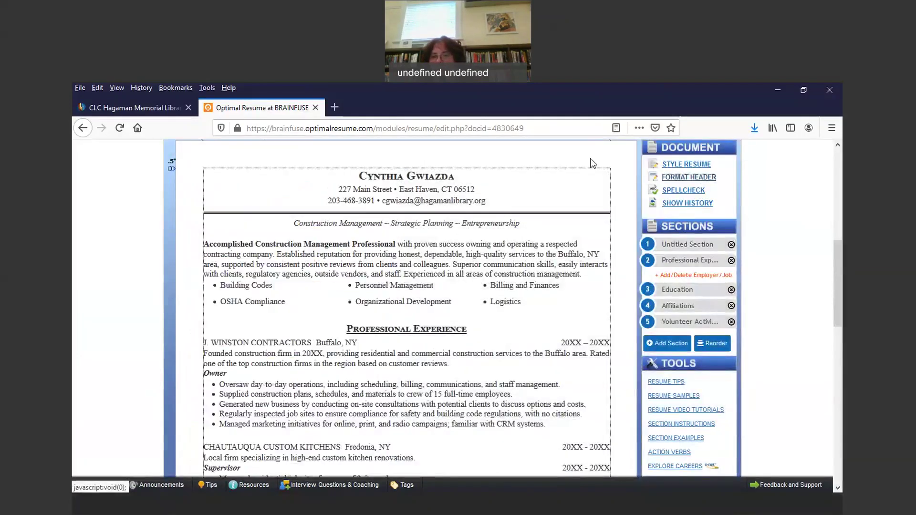
{"action": "left_click", "coordinate": [684, 205]}
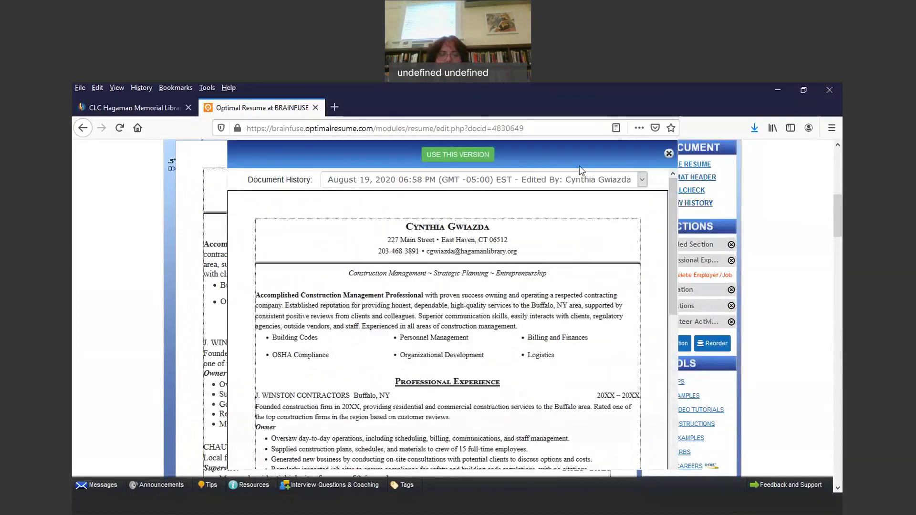
{"action": "left_click", "coordinate": [668, 154]}
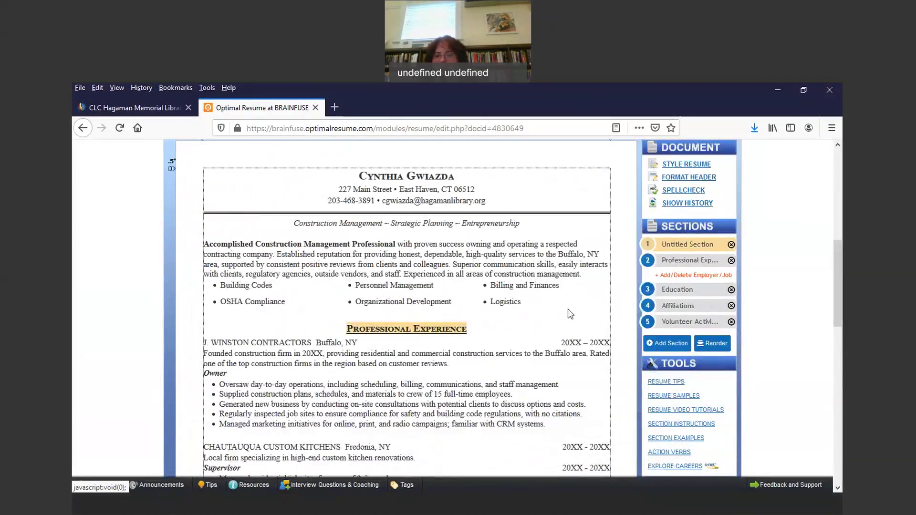
Step: Scroll down through the resume, bring up the resume writing tips, and return to the top
{"action": "left_click_drag", "start_coordinate": [837, 249], "coordinate": [837, 288]}
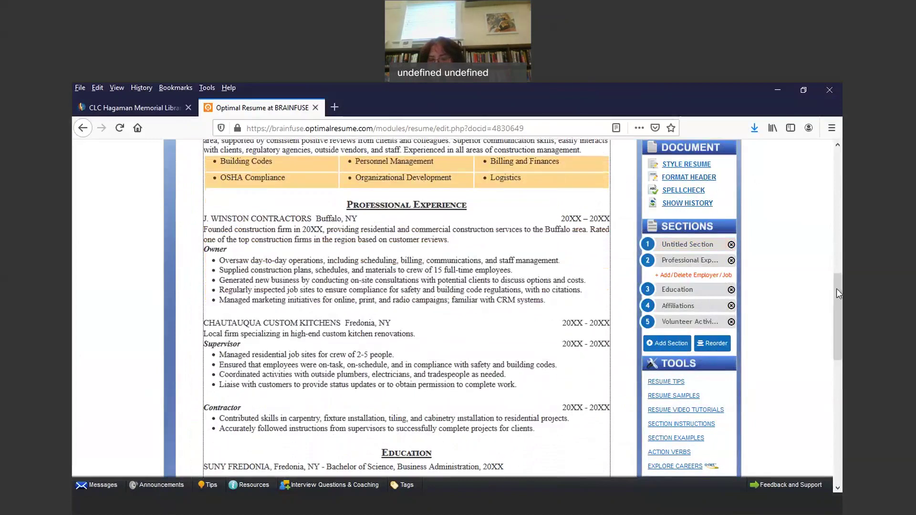
{"action": "left_click_drag", "start_coordinate": [838, 322], "coordinate": [835, 364]}
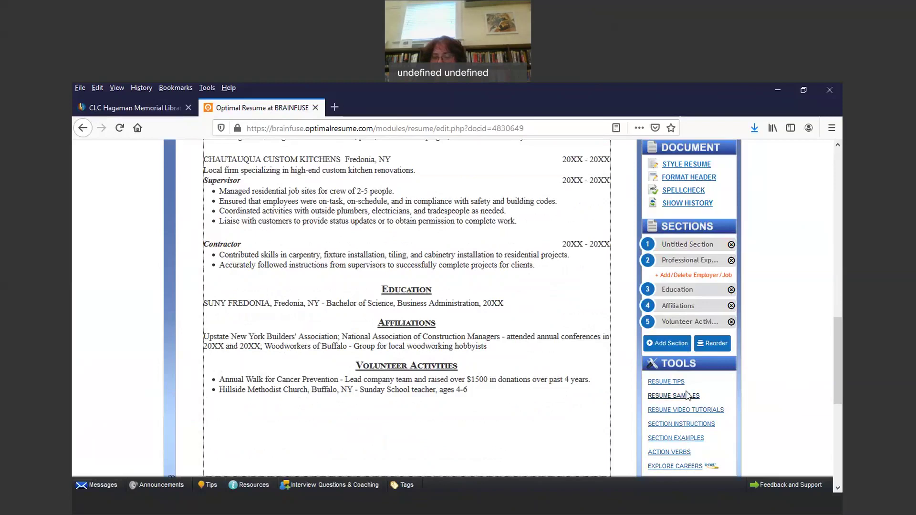
{"action": "left_click", "coordinate": [666, 382]}
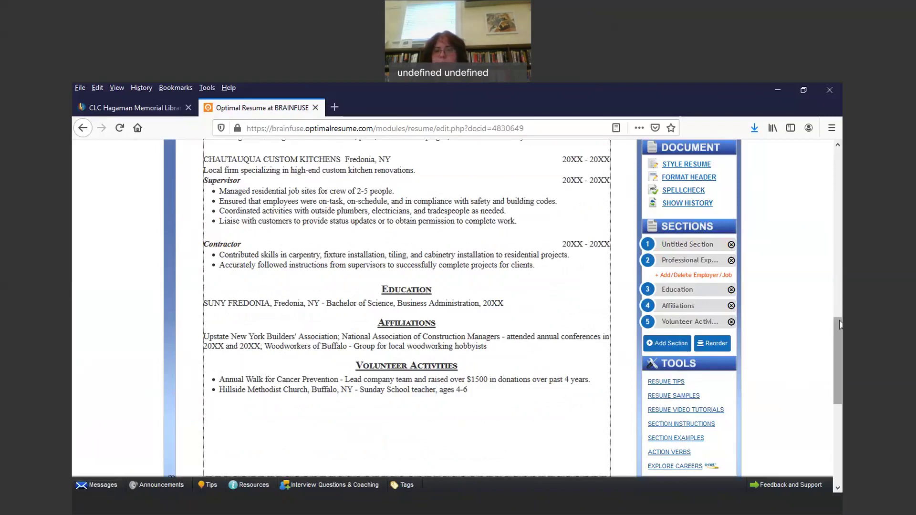
{"action": "left_click_drag", "start_coordinate": [839, 317], "coordinate": [841, 178]}
Step: Go back from the editor through the Document Center and new-resume naming pages
{"action": "scroll", "coordinate": [563, 206], "scroll_direction": "up", "scroll_amount": 3}
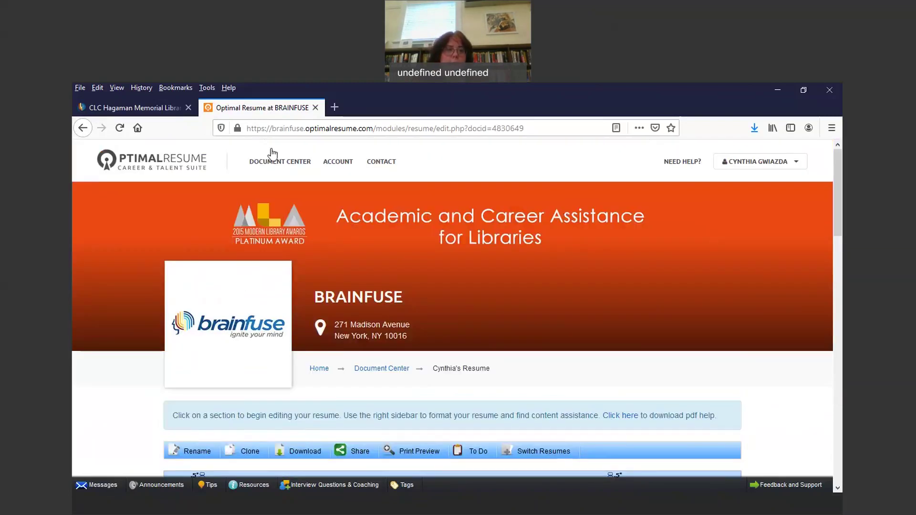
{"action": "left_click", "coordinate": [82, 129]}
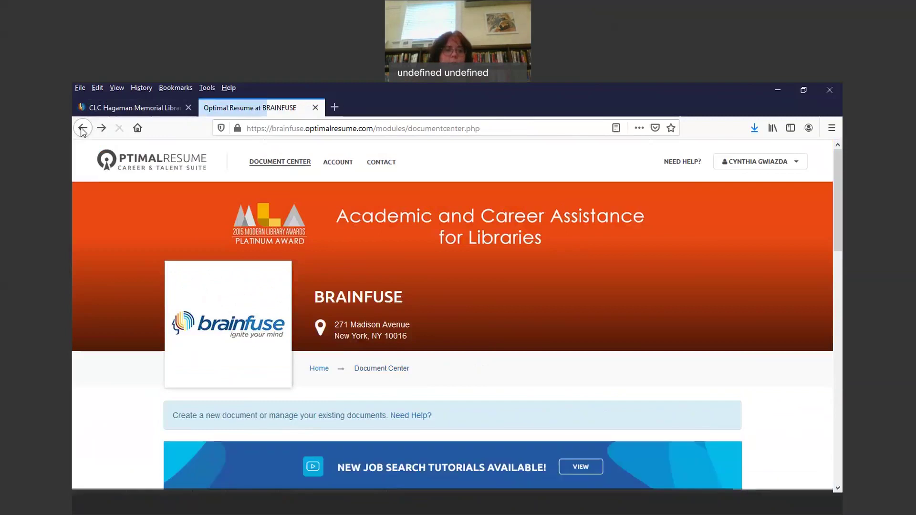
{"action": "left_click", "coordinate": [82, 129]}
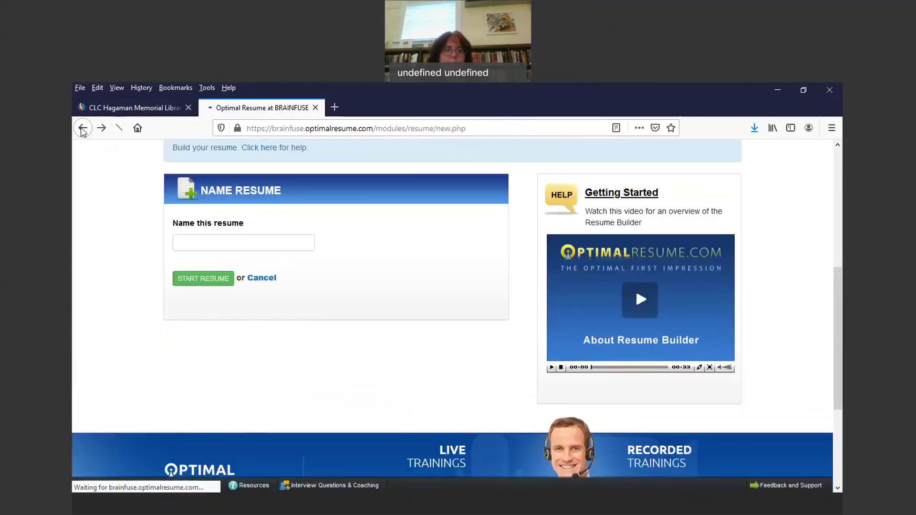
{"action": "left_click", "coordinate": [82, 129]}
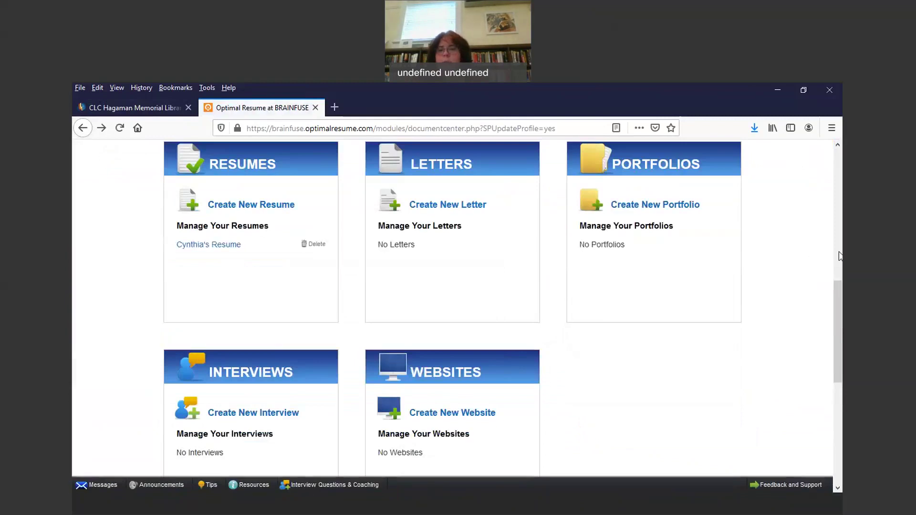
Step: Scroll the Document Center overview, then go back past the contact information form
{"action": "scroll", "coordinate": [830, 251], "scroll_direction": "up", "scroll_amount": 3}
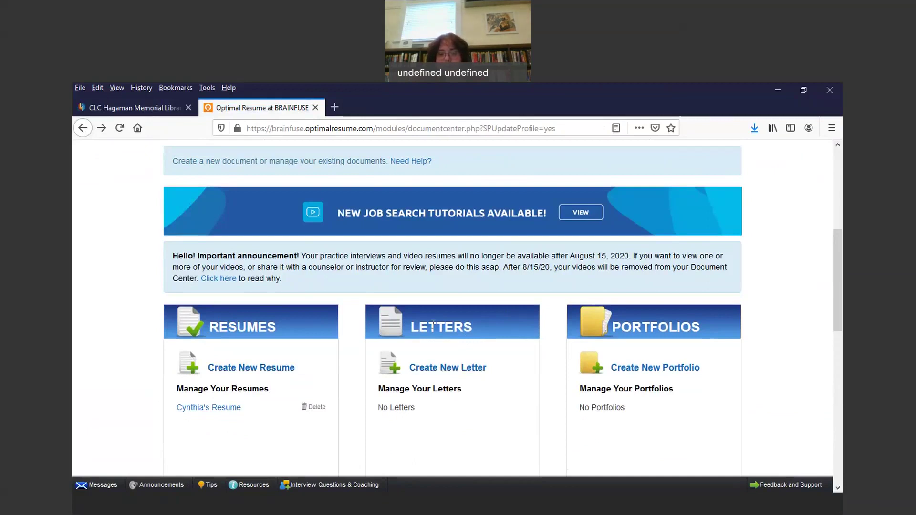
{"action": "left_click_drag", "start_coordinate": [838, 237], "coordinate": [842, 320]}
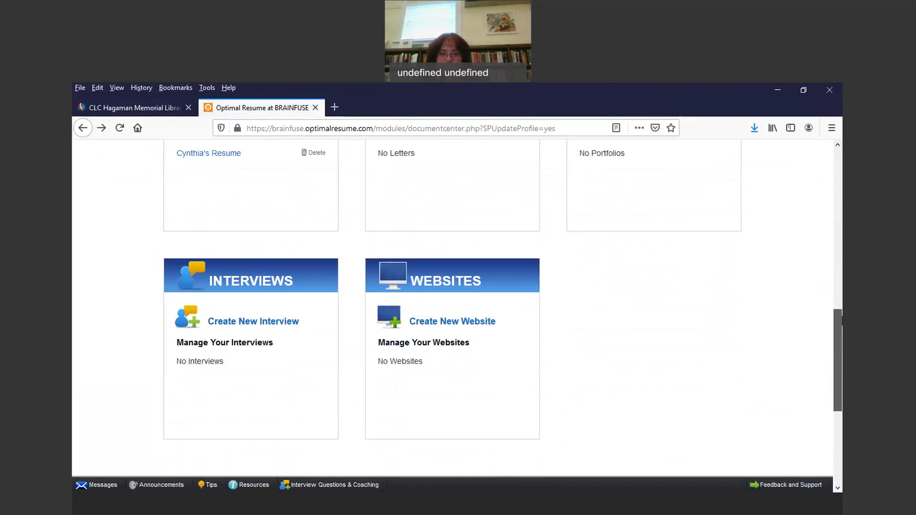
{"action": "left_click_drag", "start_coordinate": [842, 321], "coordinate": [827, 238]}
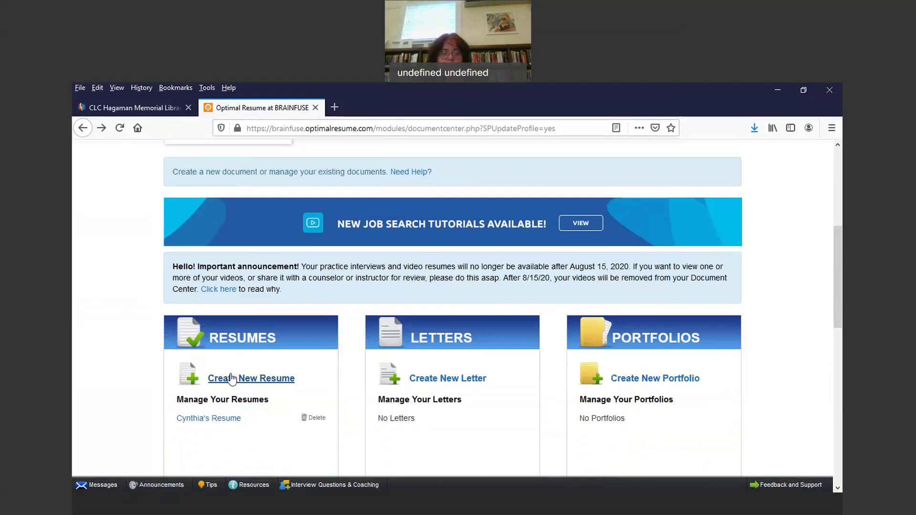
{"action": "left_click", "coordinate": [83, 127]}
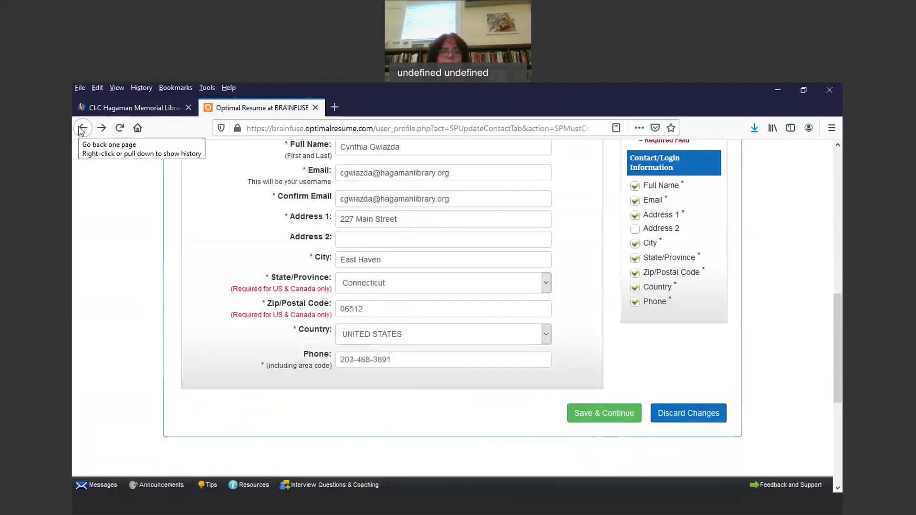
{"action": "left_click_drag", "start_coordinate": [837, 316], "coordinate": [783, 262]}
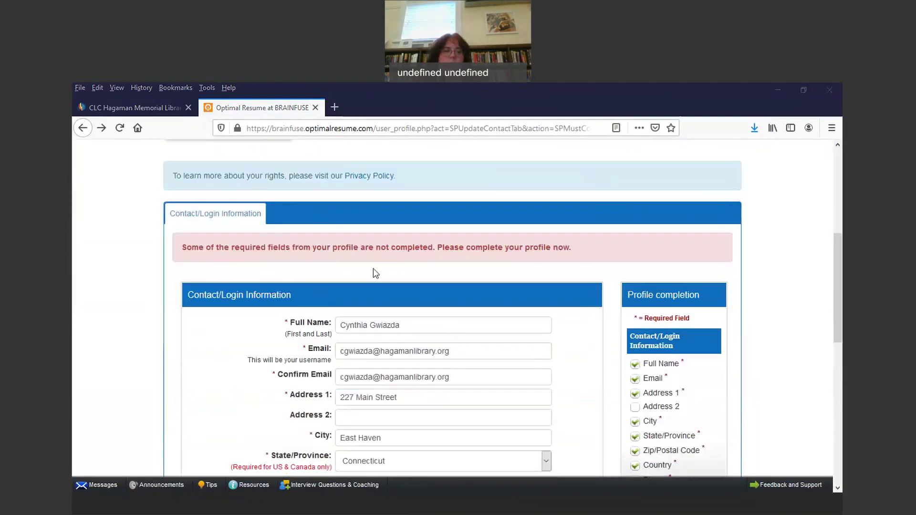
{"action": "left_click", "coordinate": [83, 128]}
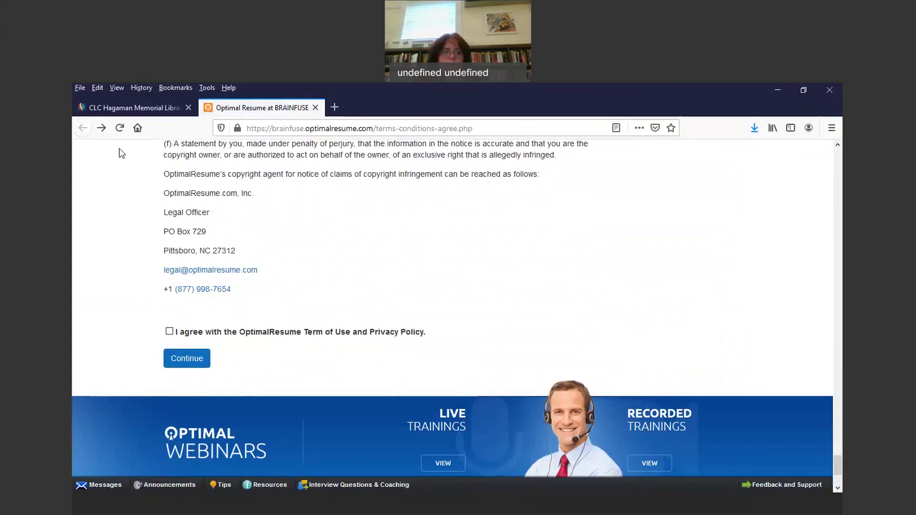
Step: Switch to the CLC Hagaman Memorial Library tab showing Brainfuse JobNow
{"action": "left_click", "coordinate": [131, 108]}
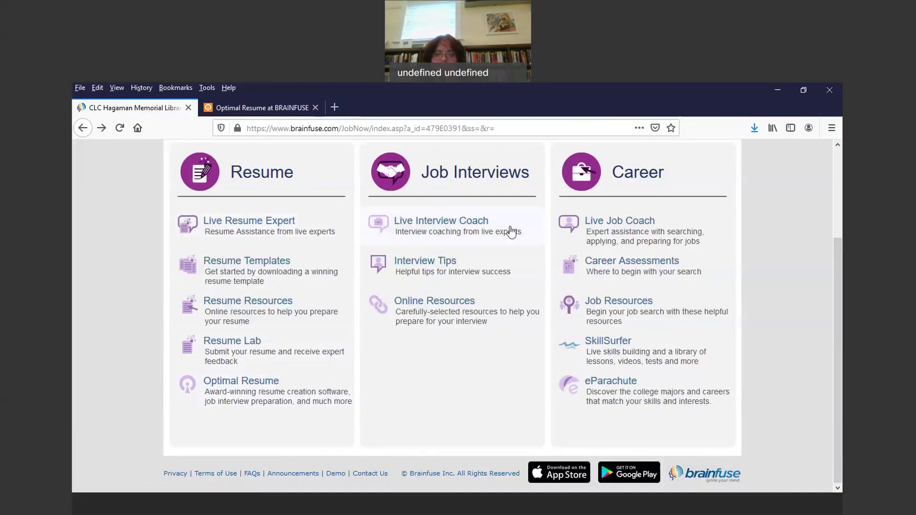
{"action": "left_click", "coordinate": [427, 222]}
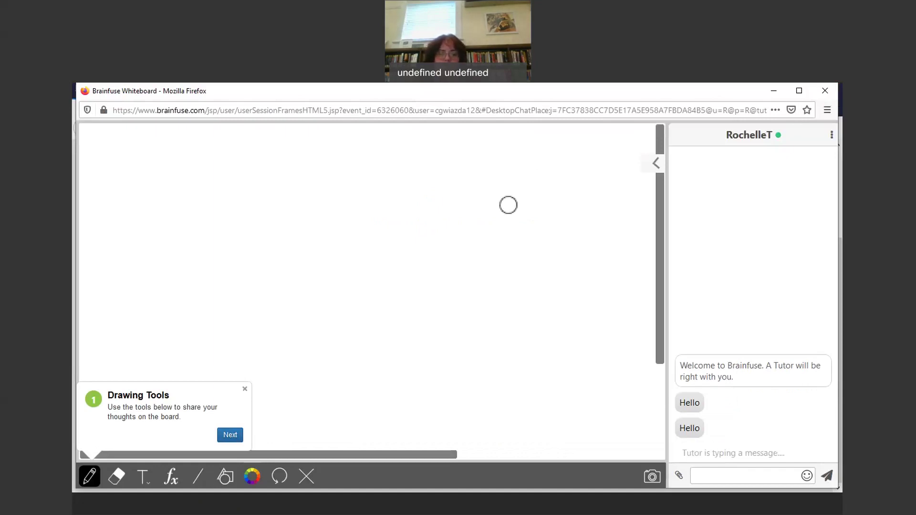
{"action": "left_click", "coordinate": [826, 90]}
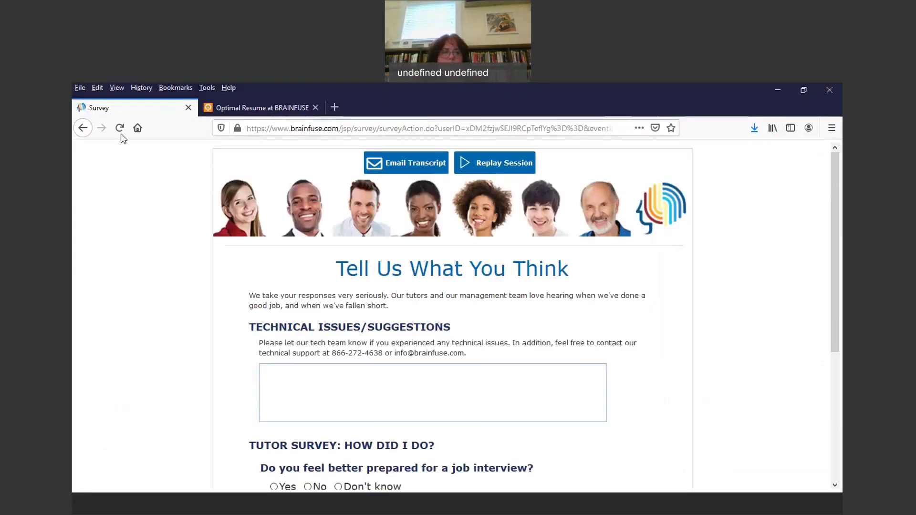
{"action": "left_click", "coordinate": [84, 120]}
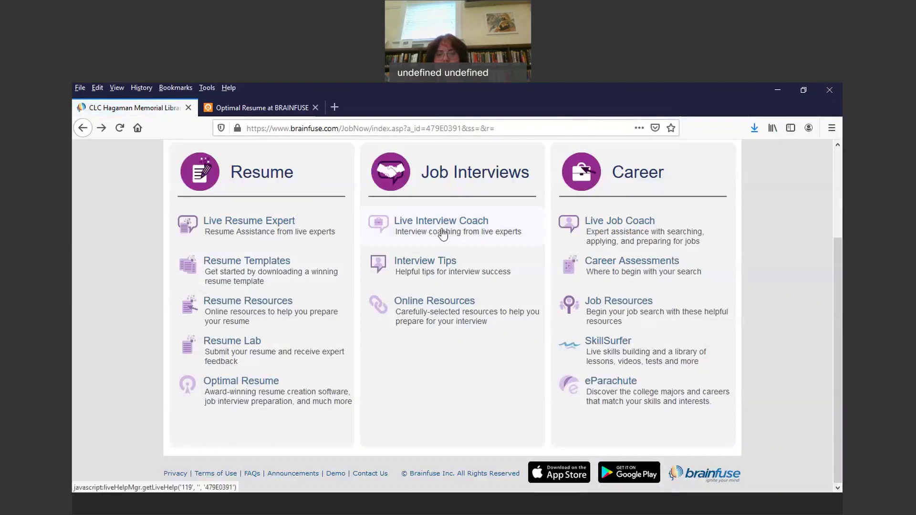
{"action": "left_click", "coordinate": [437, 266]}
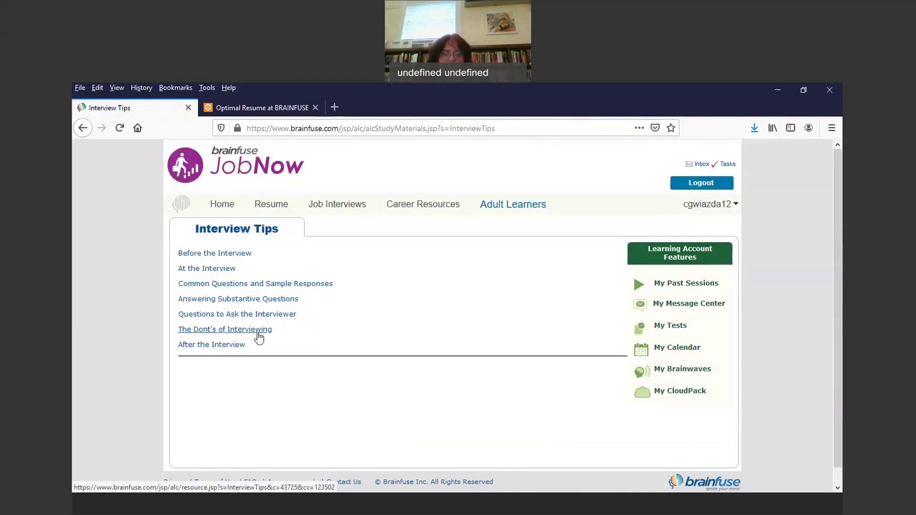
{"action": "left_click", "coordinate": [83, 128]}
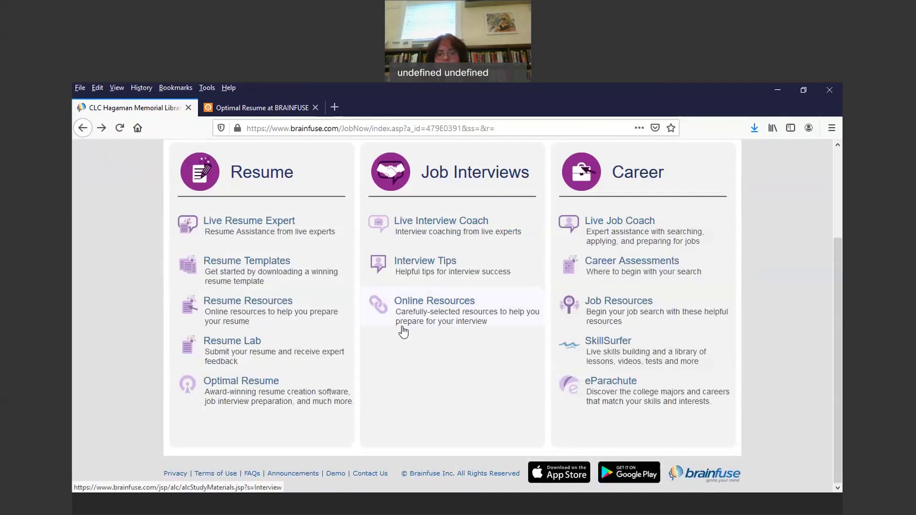
{"action": "left_click", "coordinate": [419, 303]}
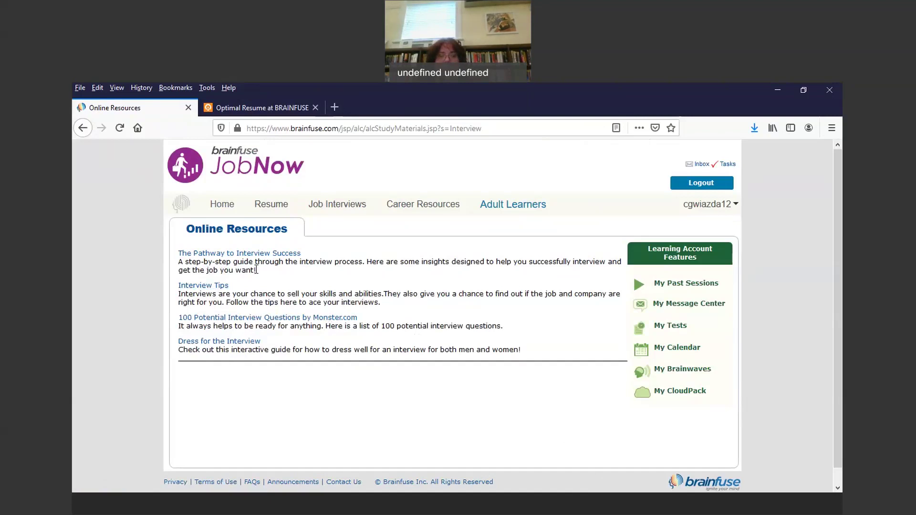
{"action": "left_click", "coordinate": [84, 132]}
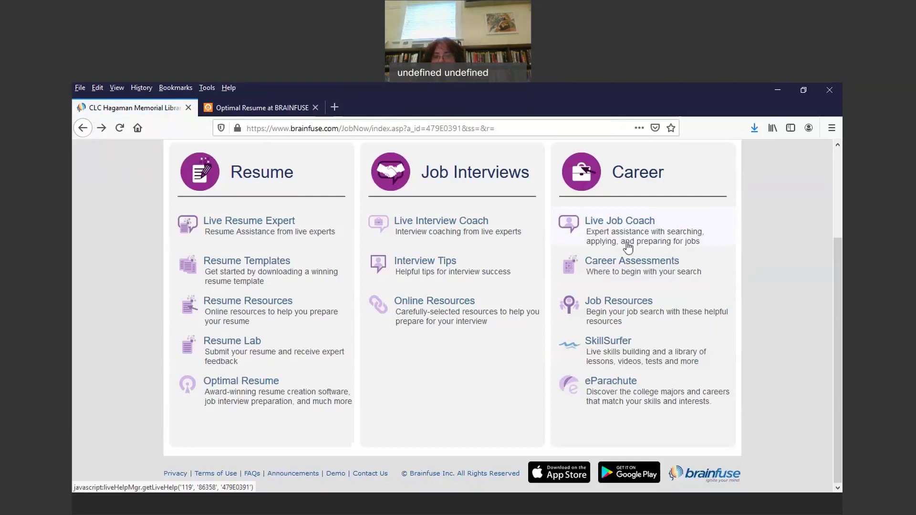
{"action": "left_click", "coordinate": [642, 222]}
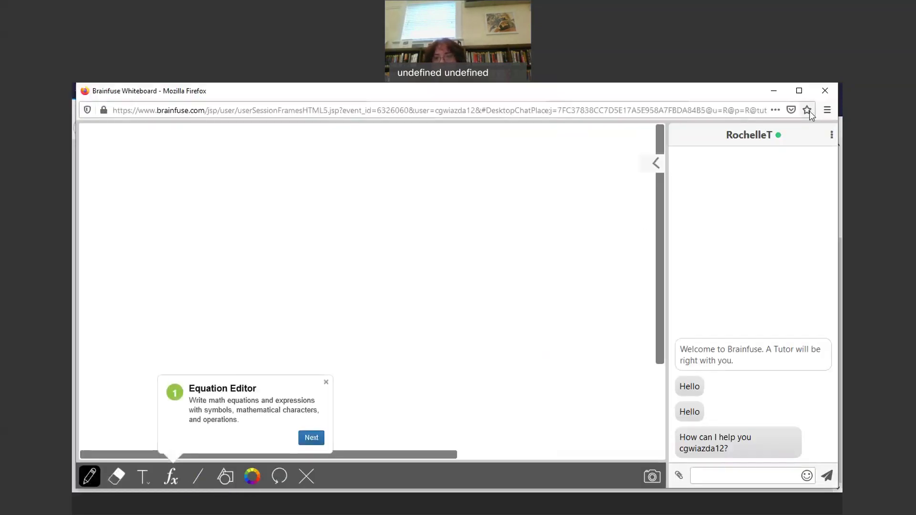
{"action": "left_click", "coordinate": [830, 91]}
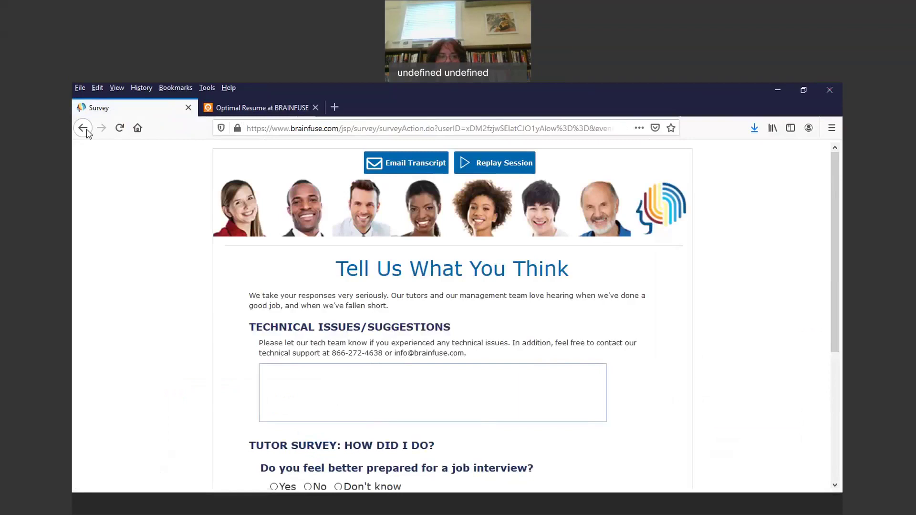
{"action": "left_click", "coordinate": [86, 130]}
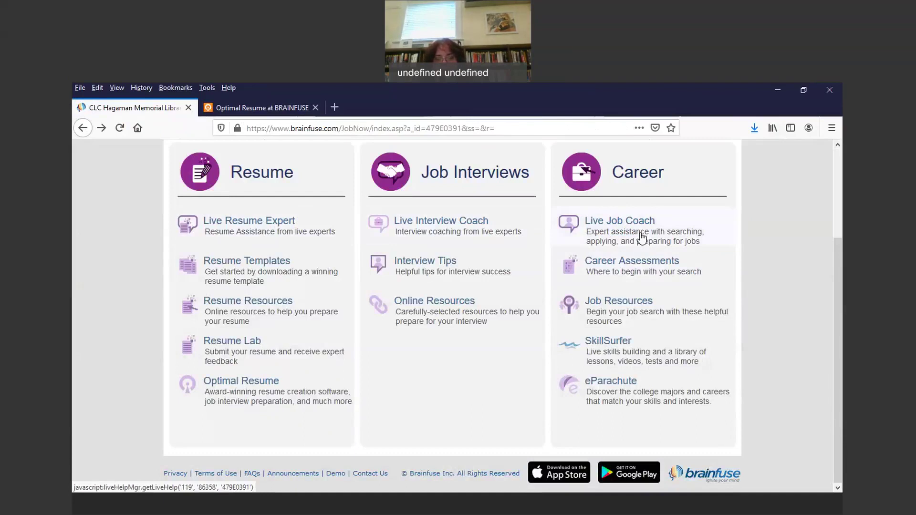
Step: Open Career Assessments and follow the cacareerzone.org/assessments Careerzone Self-Assessments link
{"action": "left_click", "coordinate": [642, 262]}
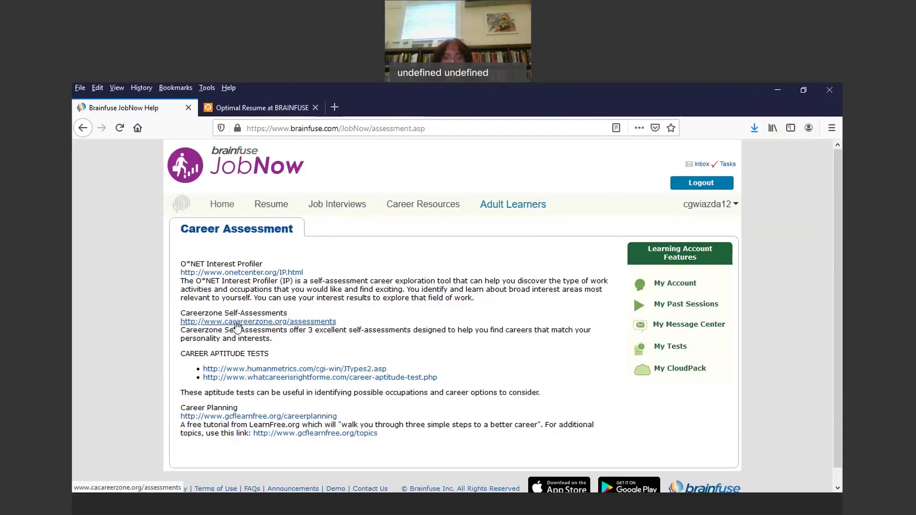
{"action": "left_click", "coordinate": [238, 323]}
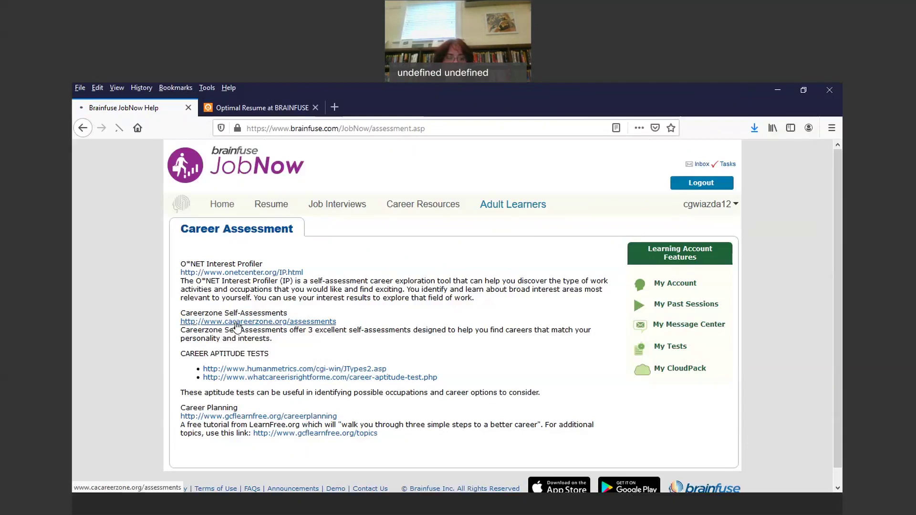